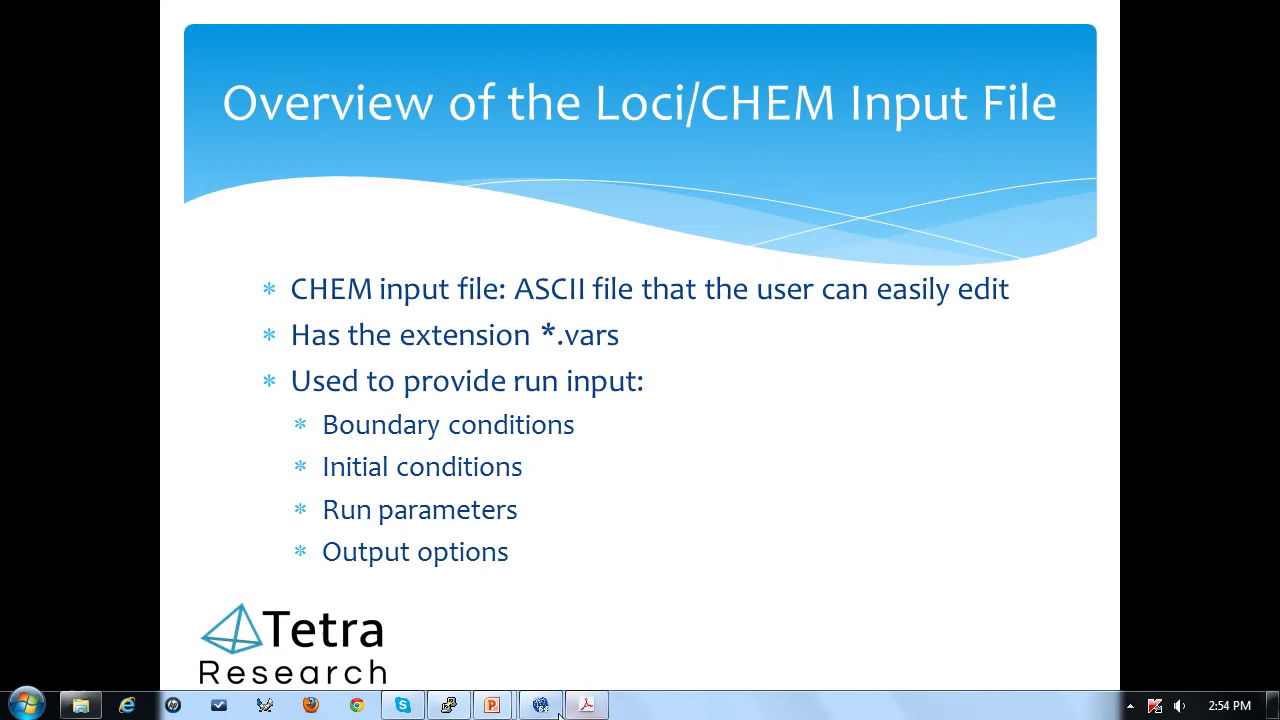
# Switch to the Pointwise window showing the hemspike2d grid and its Set BC panel
pyautogui.click(556, 707)
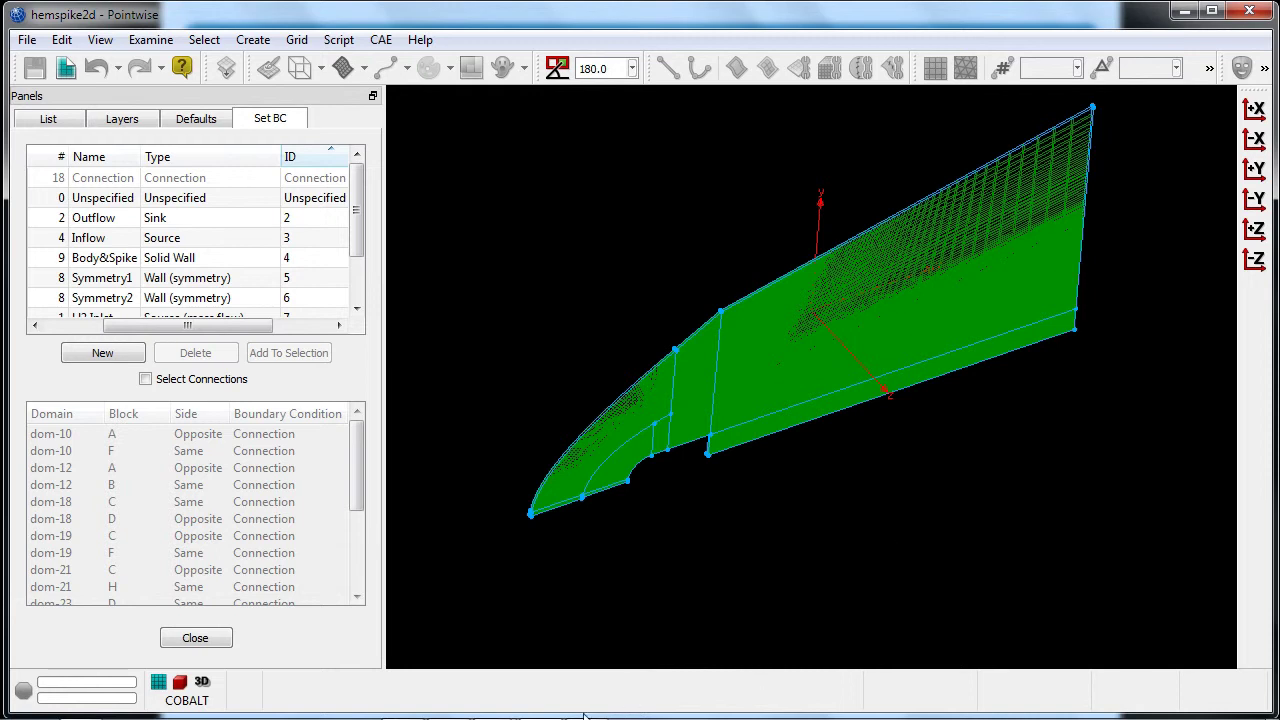
# Open hemspike.vars in vi and highlight its header comments and two loadModule lines
pyautogui.moveTo(495, 710)
pyautogui.click(450, 705)
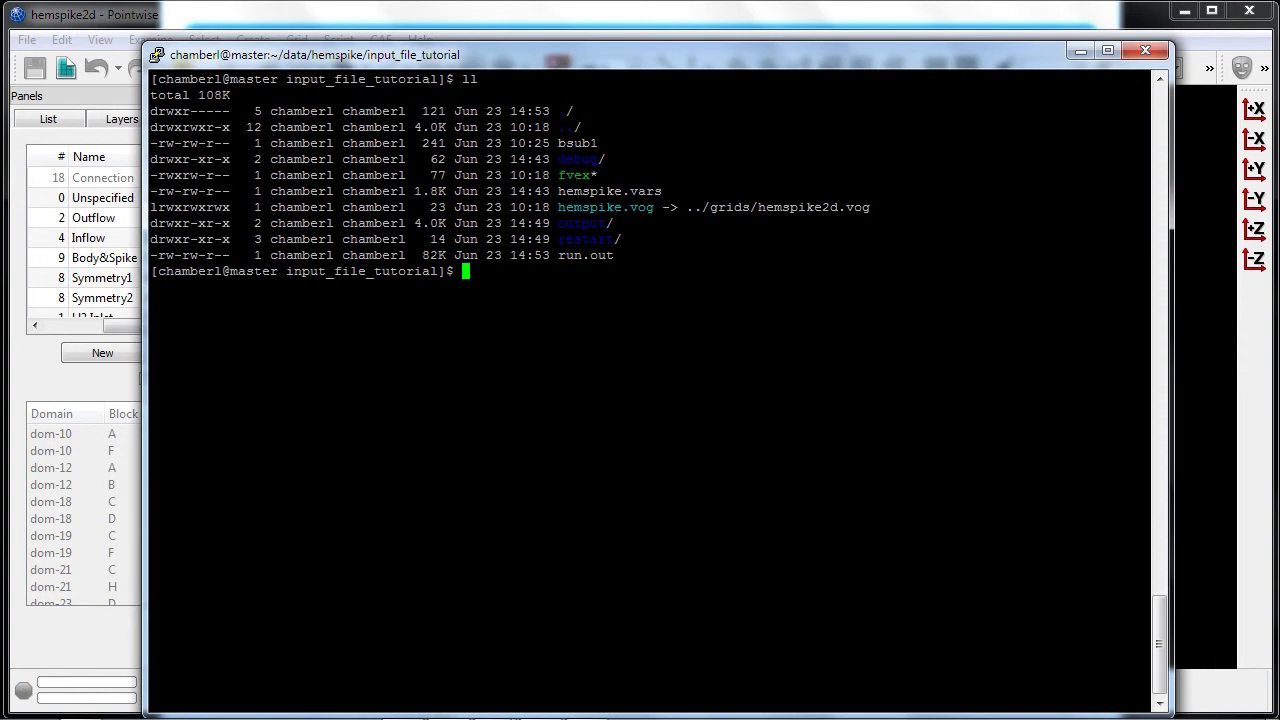
pyautogui.write('vi hemspike.vars')
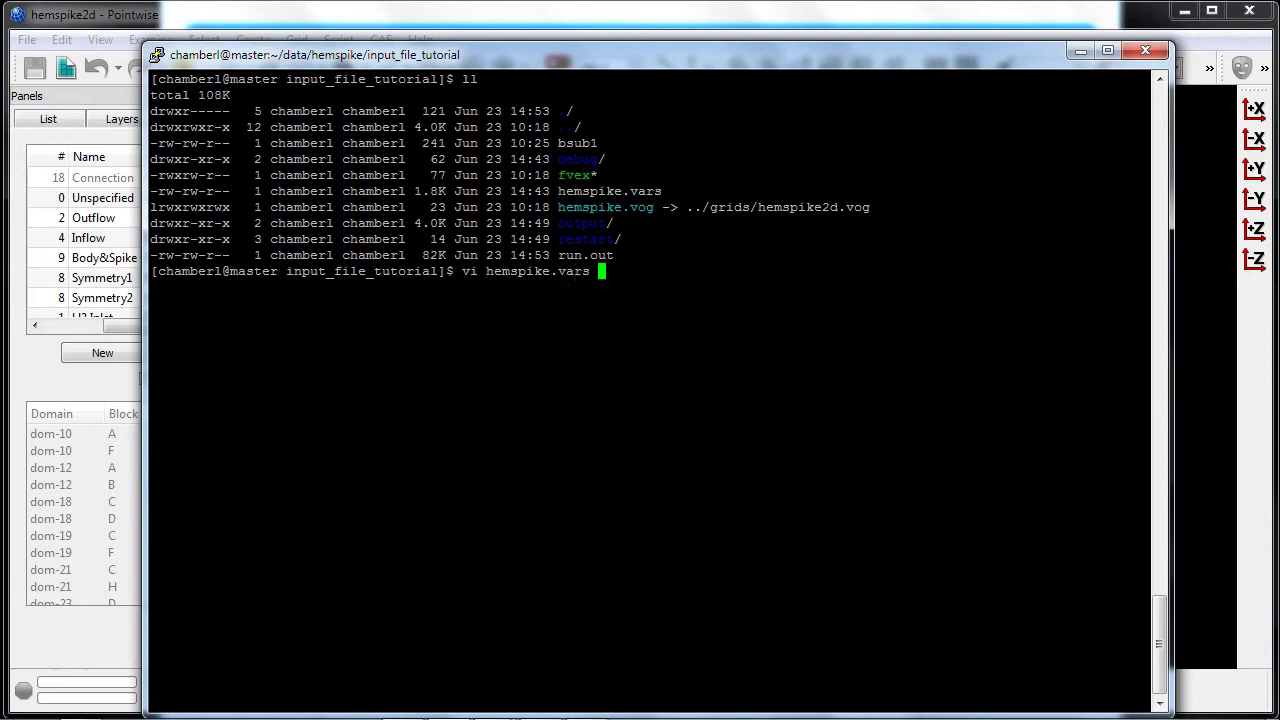
pyautogui.press('Return')
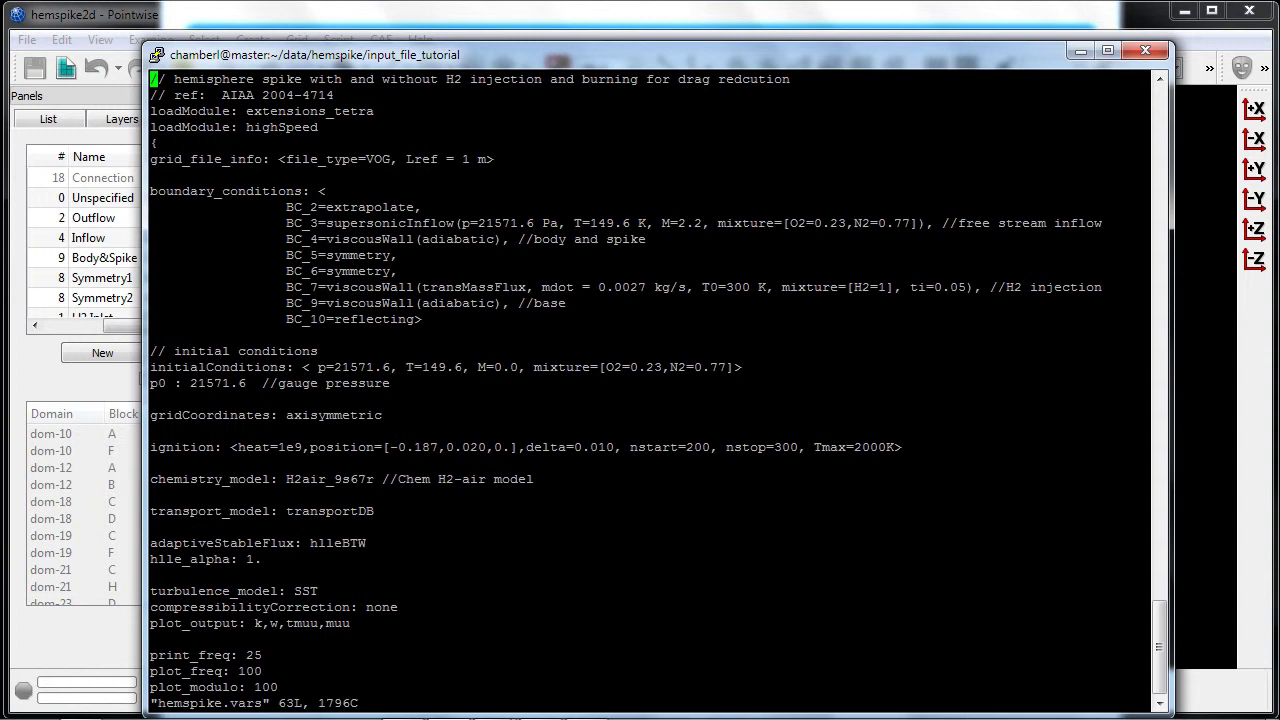
pyautogui.moveTo(152, 79); pyautogui.dragTo(366, 94)
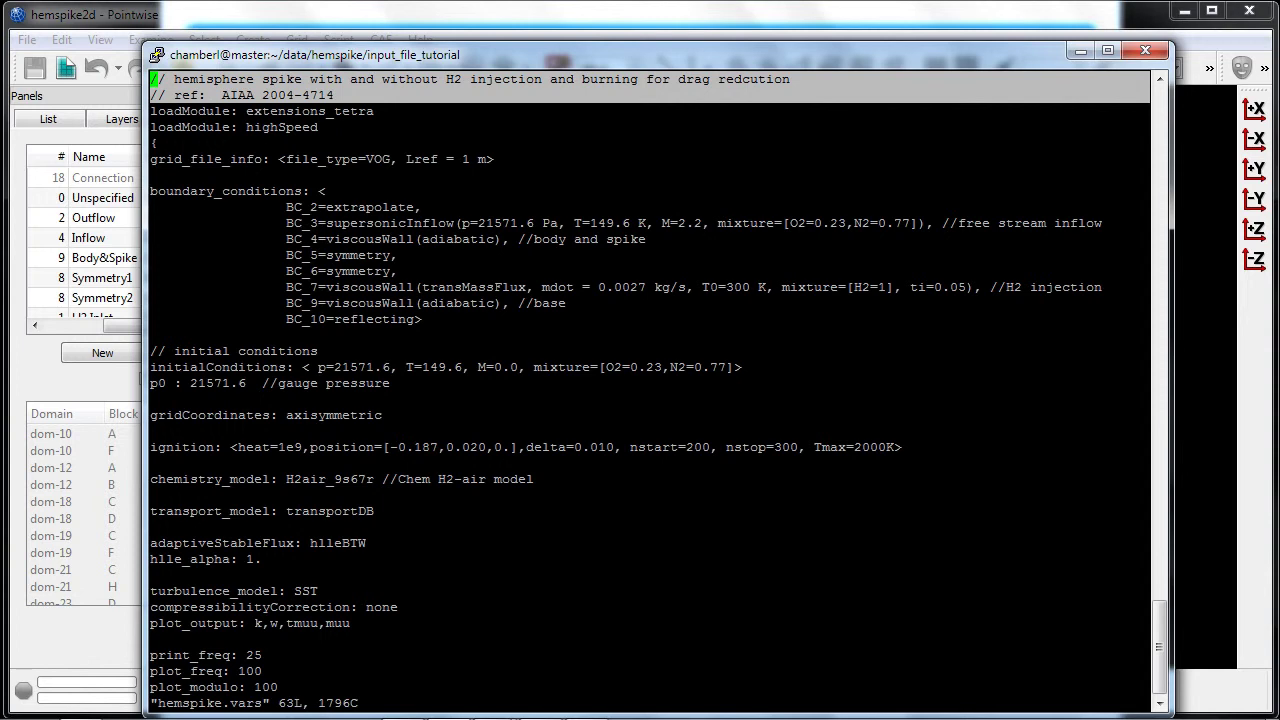
pyautogui.moveTo(150, 111); pyautogui.dragTo(346, 124)
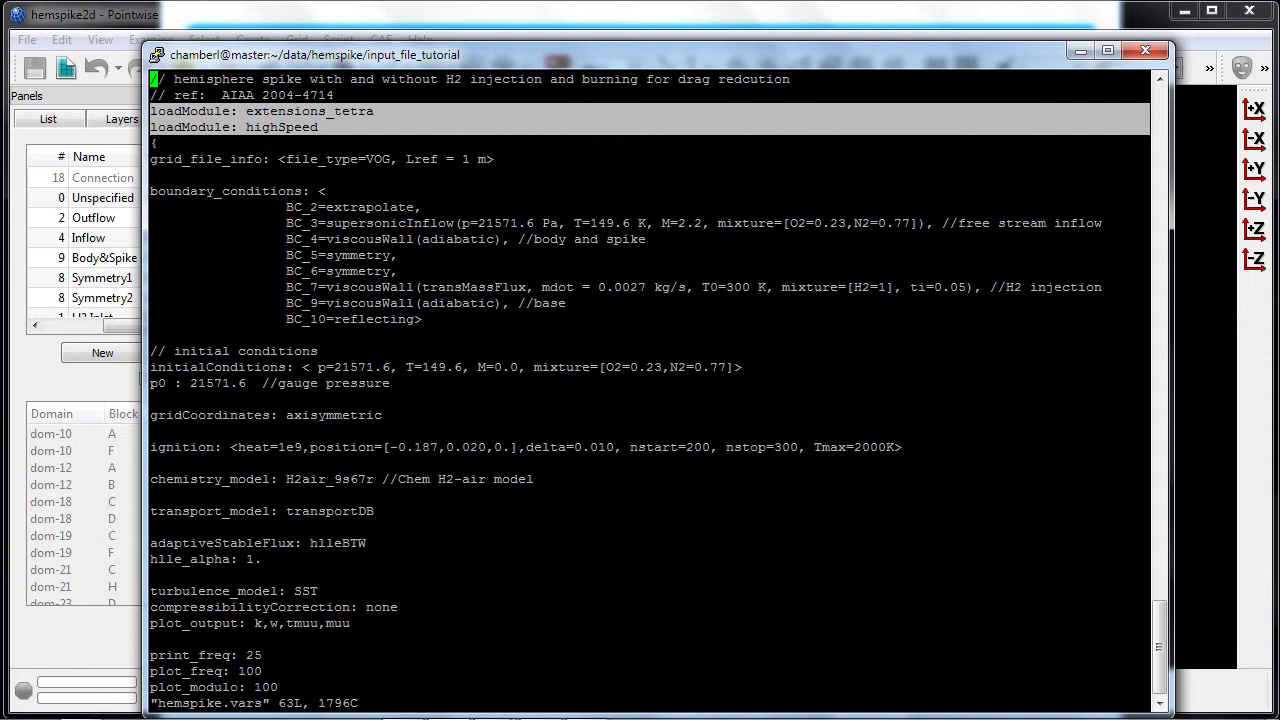
# Highlight the opening brace, the VOG grid_file_info line, and boundary conditions BC_2 through BC_10
pyautogui.tripleClick(160, 144)
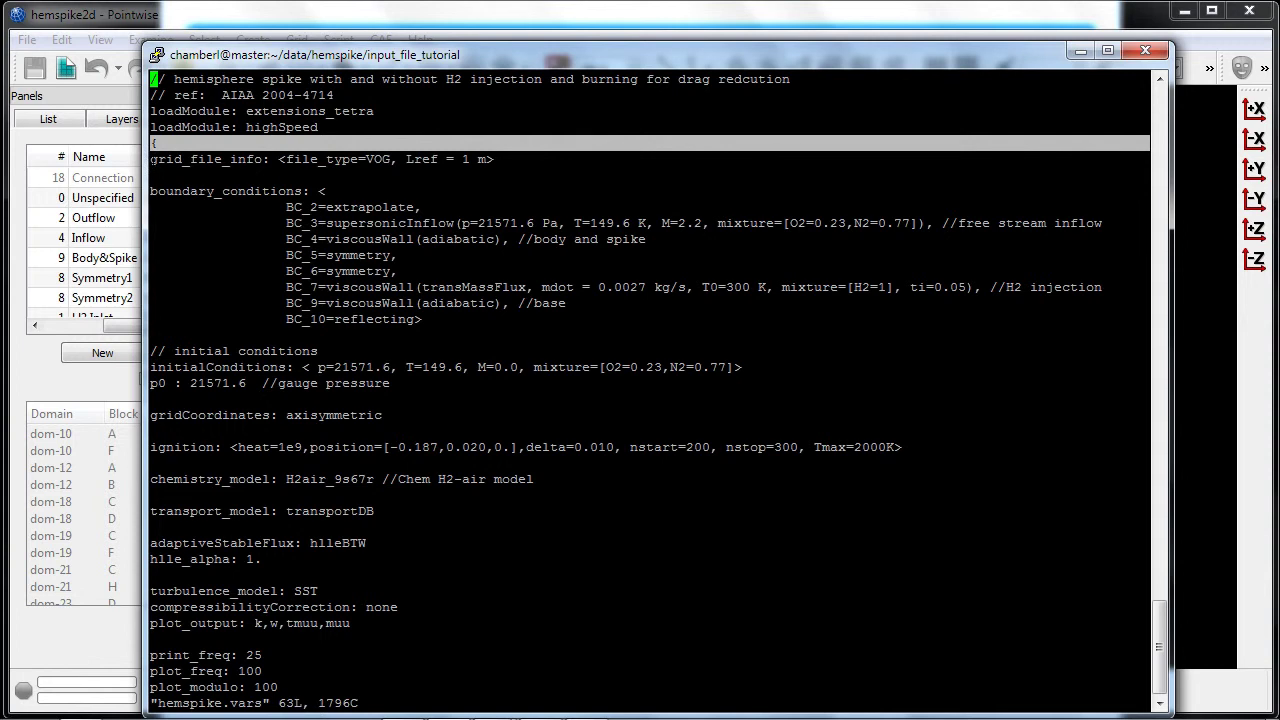
pyautogui.moveTo(152, 159); pyautogui.dragTo(502, 159)
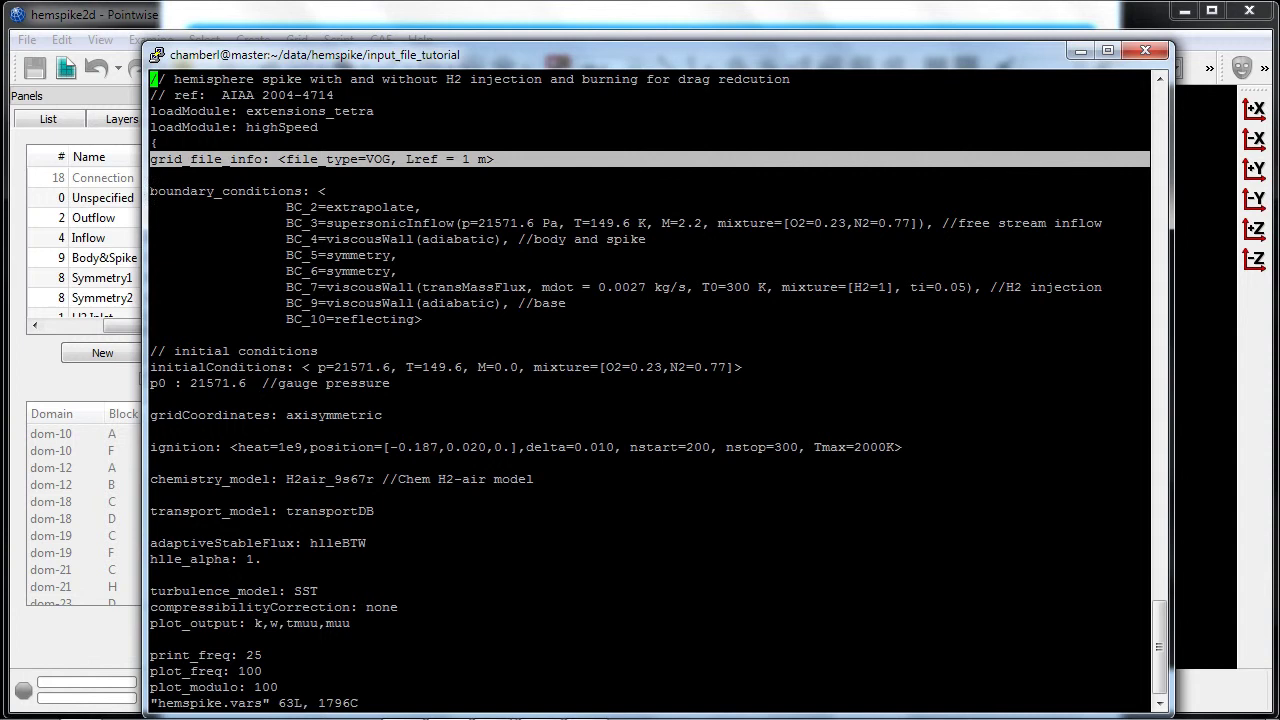
pyautogui.moveTo(158, 191); pyautogui.dragTo(459, 320)
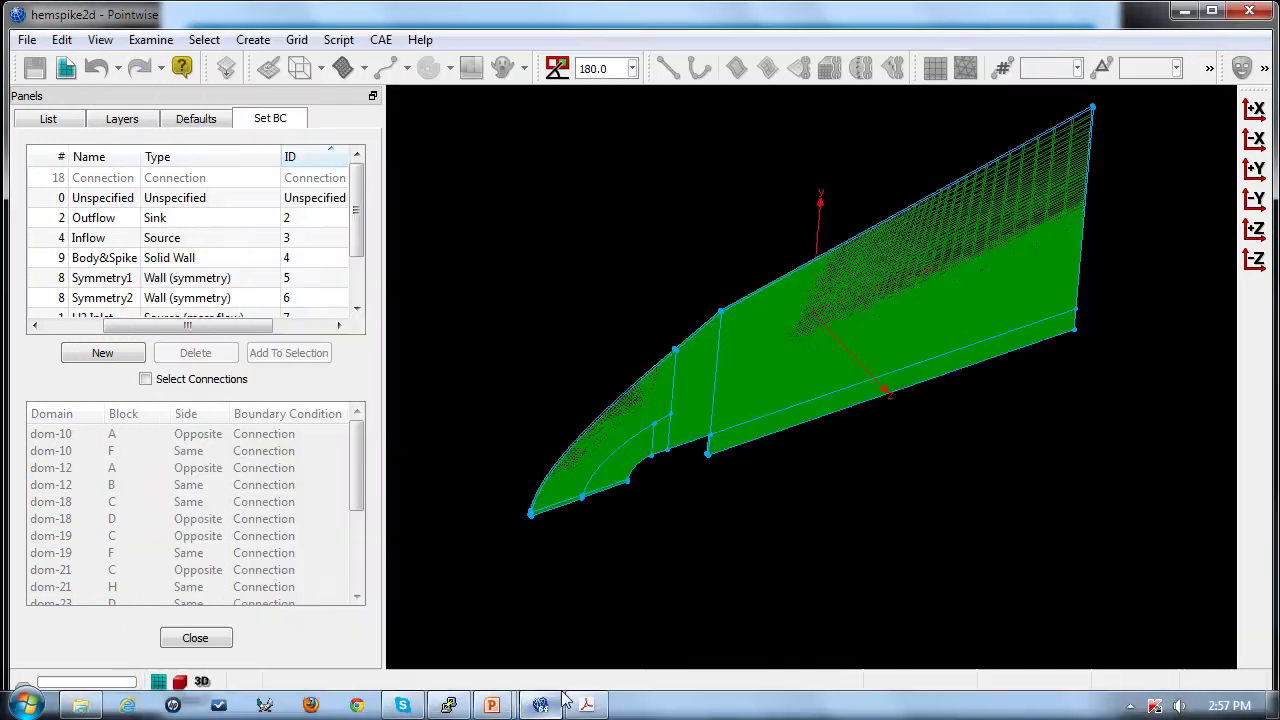
# Highlight each boundary on the grid: Outflow, Inflow, Body&Spike, Symmetry1, Symmetry2, H2 Inlet, Base and Axis
pyautogui.click(552, 712)
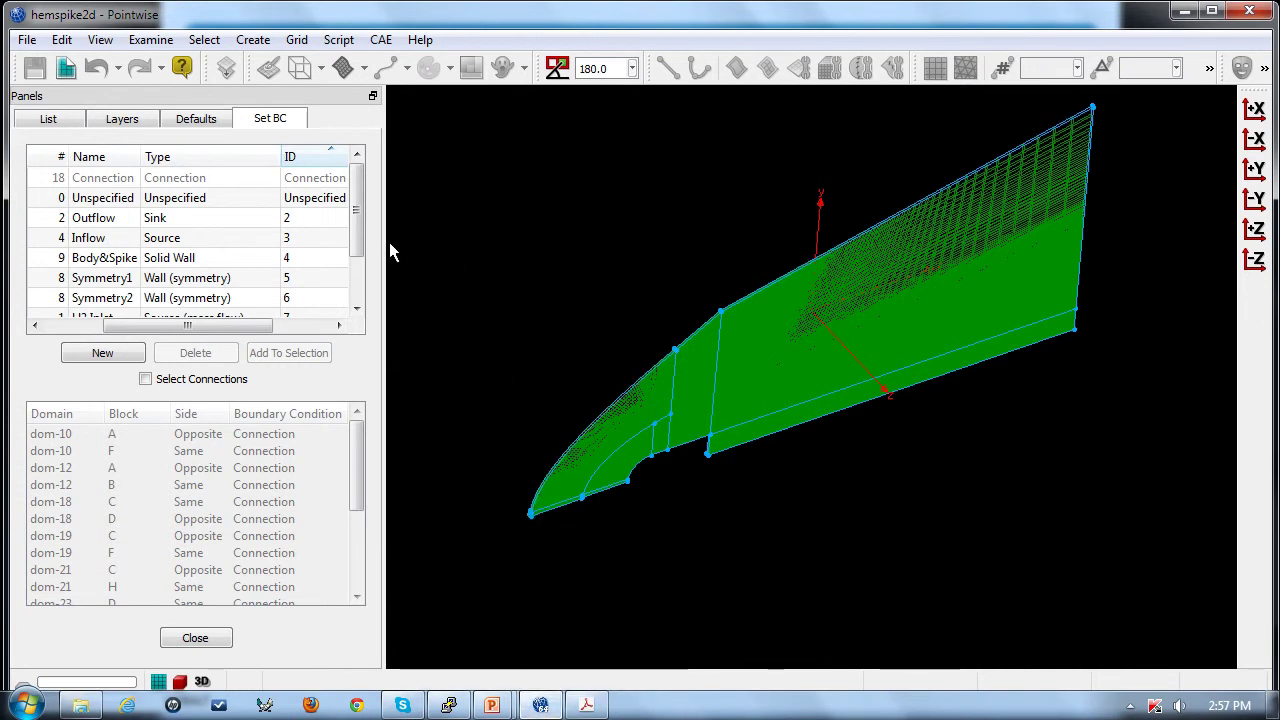
pyautogui.click(270, 222)
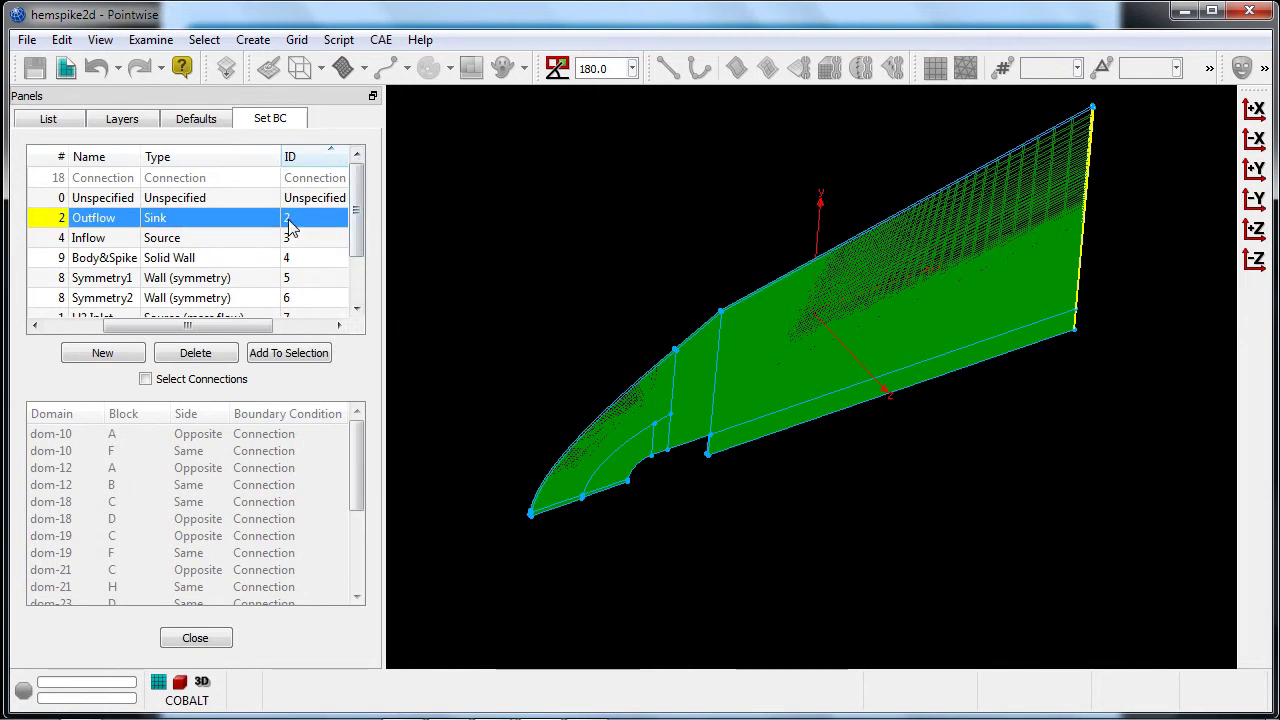
pyautogui.click(286, 242)
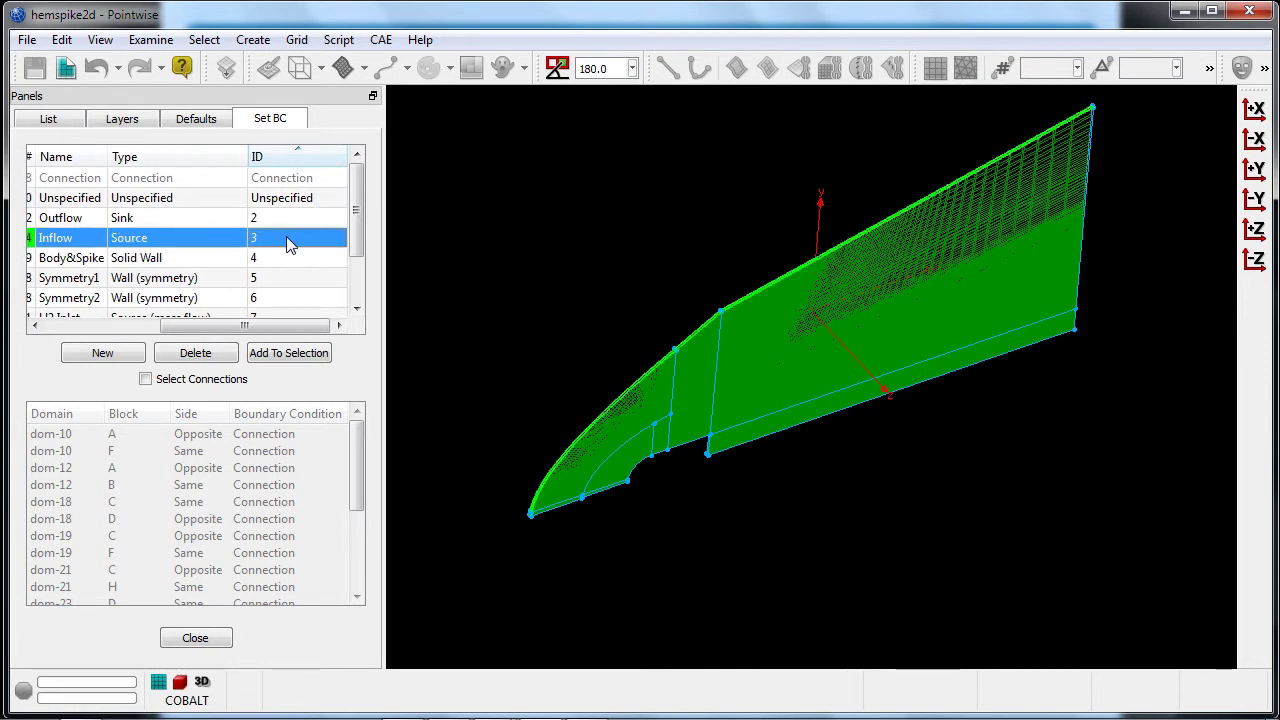
pyautogui.click(281, 262)
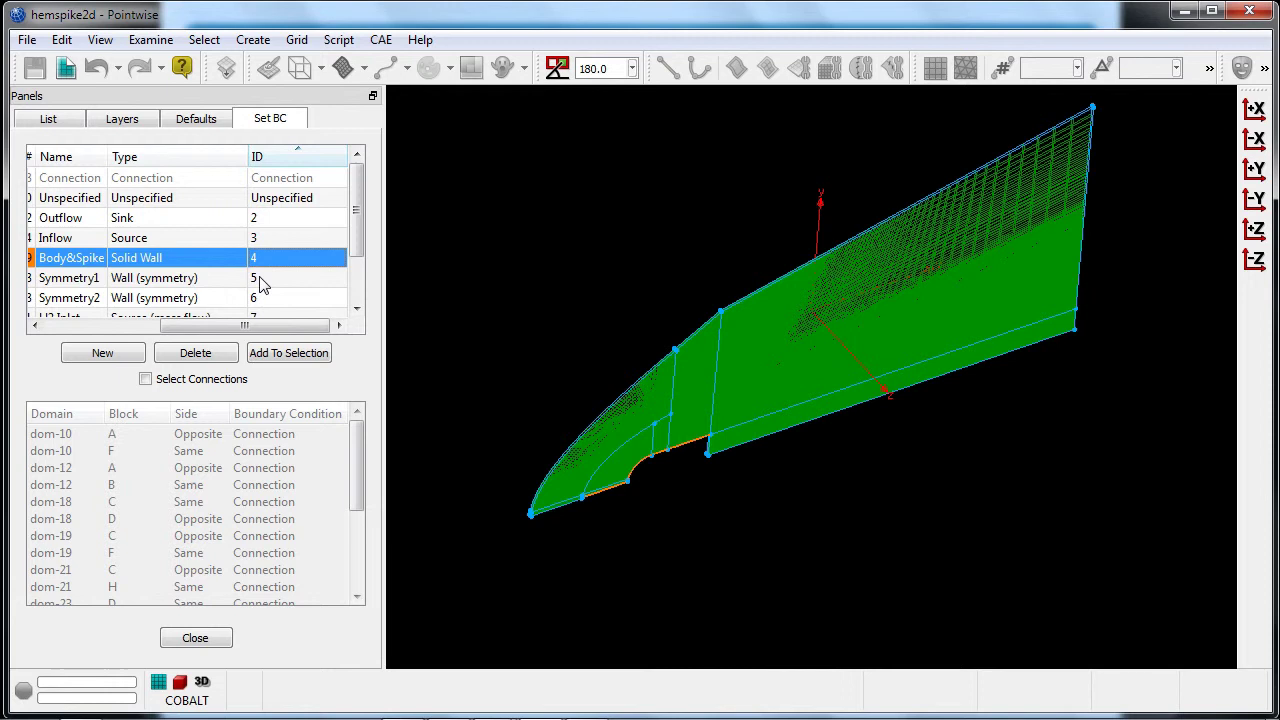
pyautogui.click(262, 280)
pyautogui.click(260, 298)
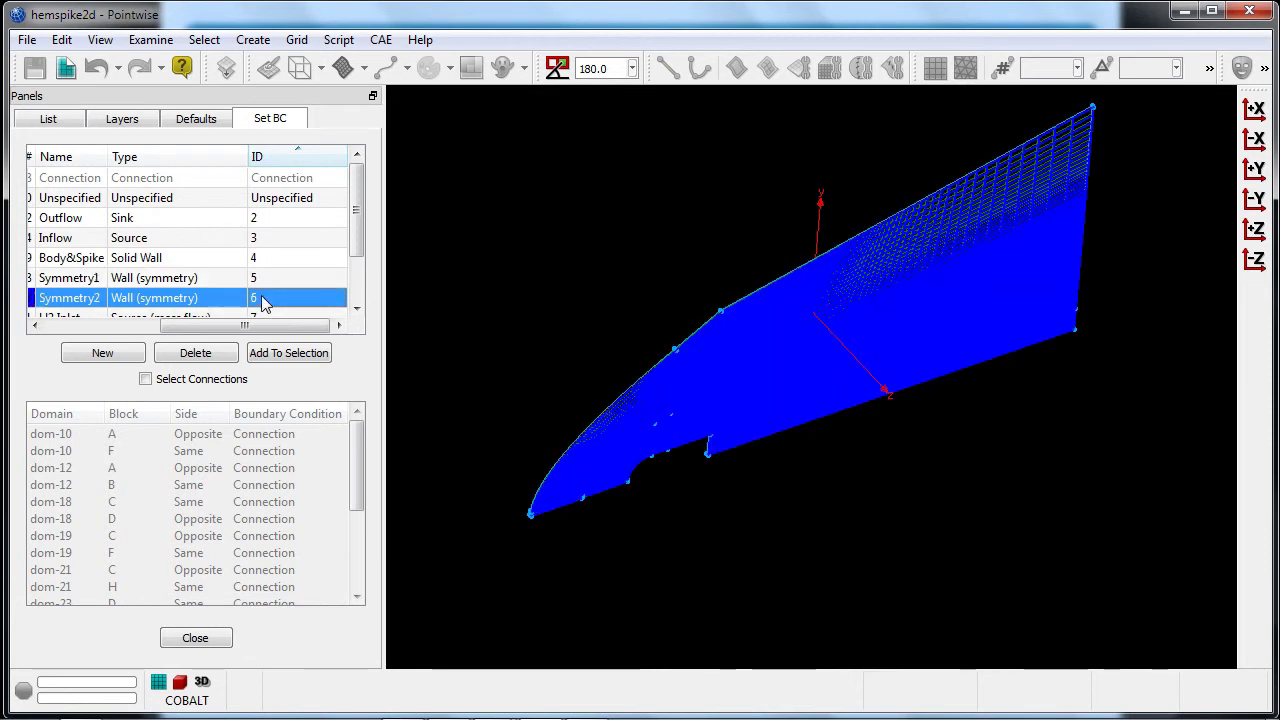
pyautogui.moveTo(357, 224); pyautogui.dragTo(358, 266)
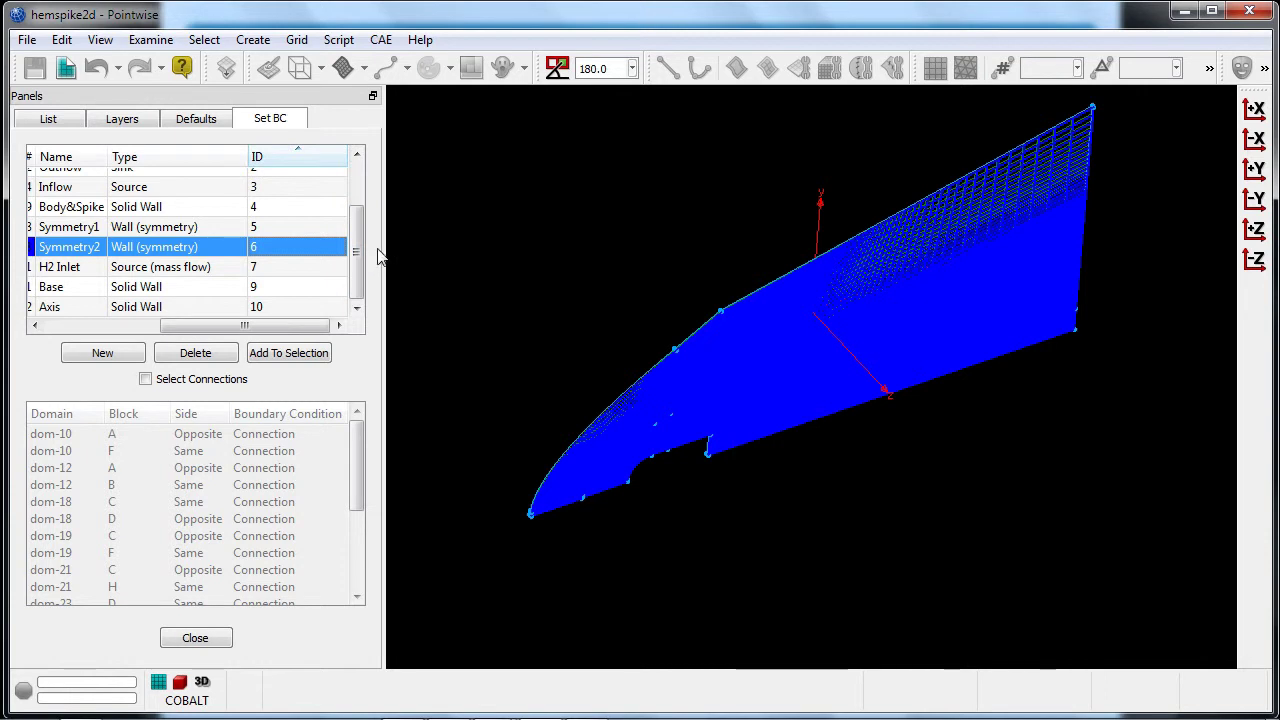
pyautogui.click(323, 266)
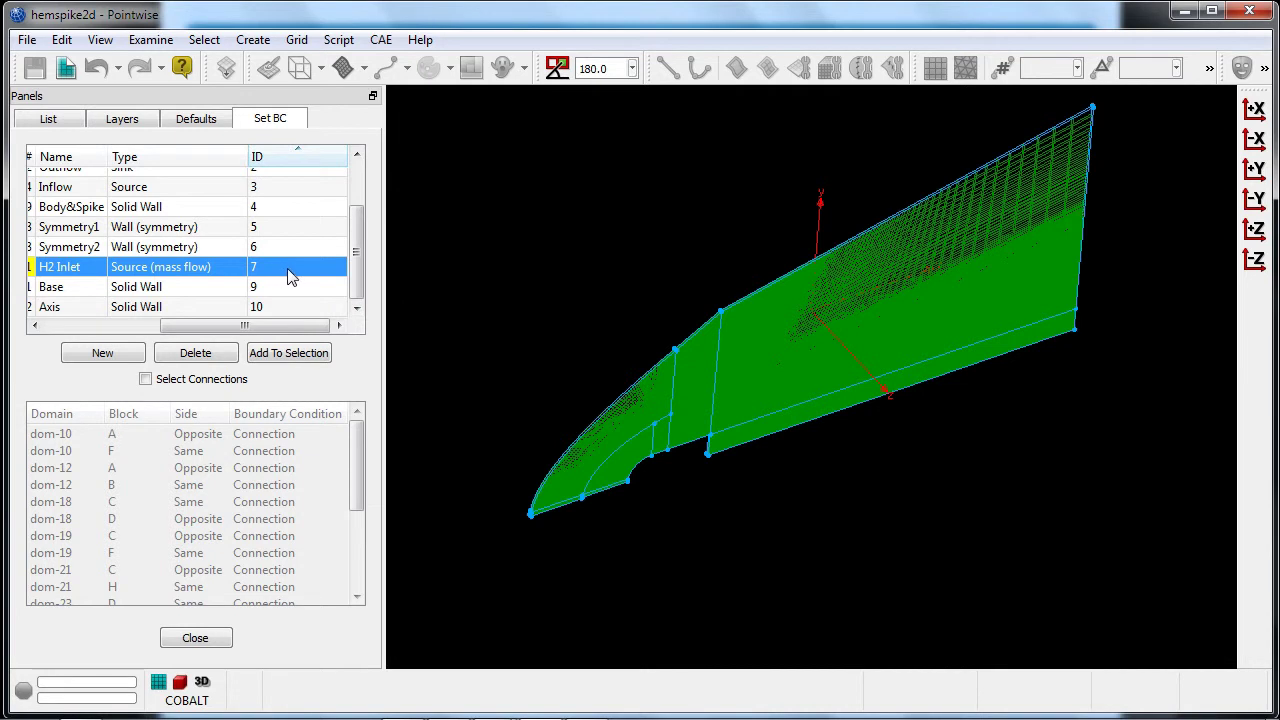
pyautogui.click(260, 290)
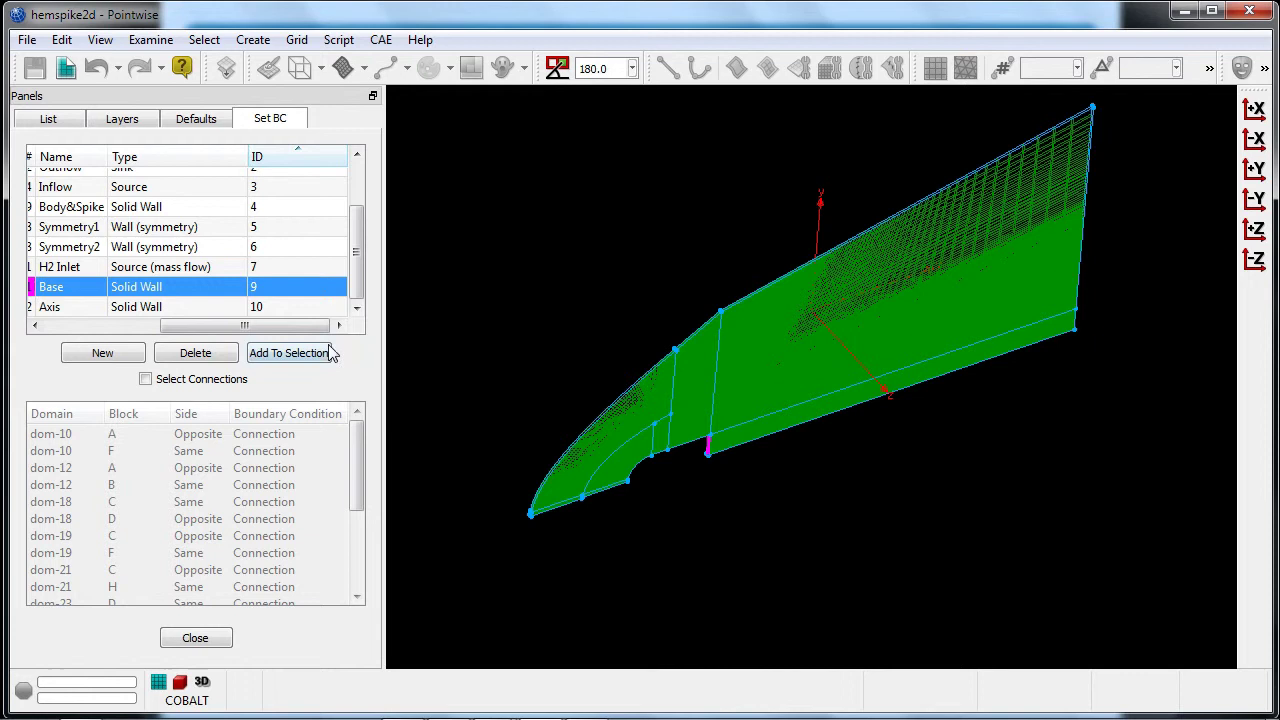
pyautogui.click(278, 309)
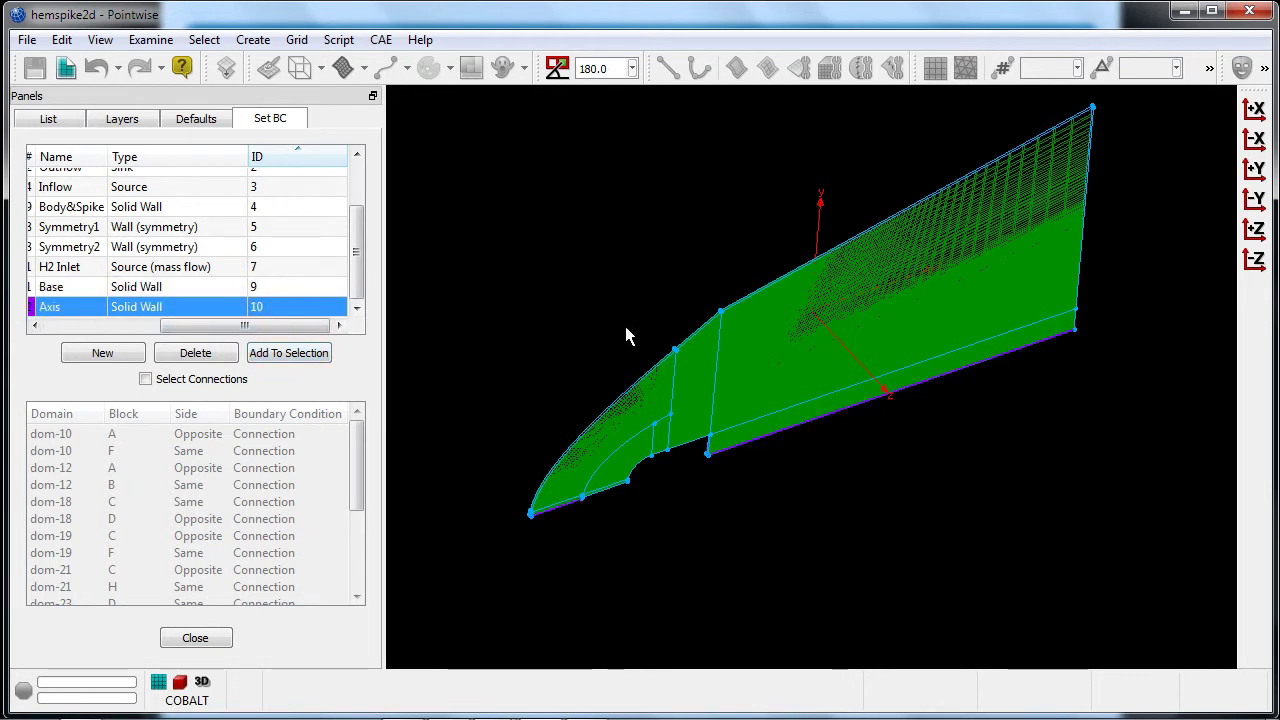
# Bring the PuTTY vi session with hemspike.vars back to the front
pyautogui.moveTo(458, 710)
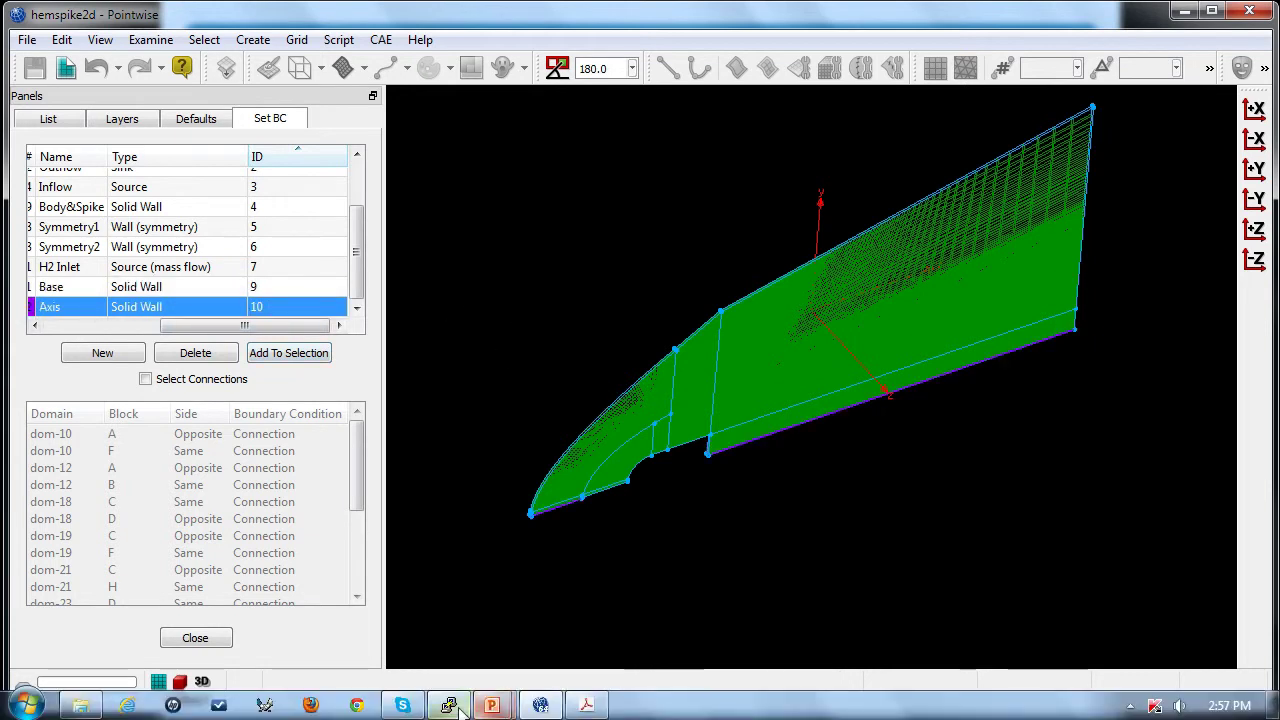
pyautogui.click(486, 606)
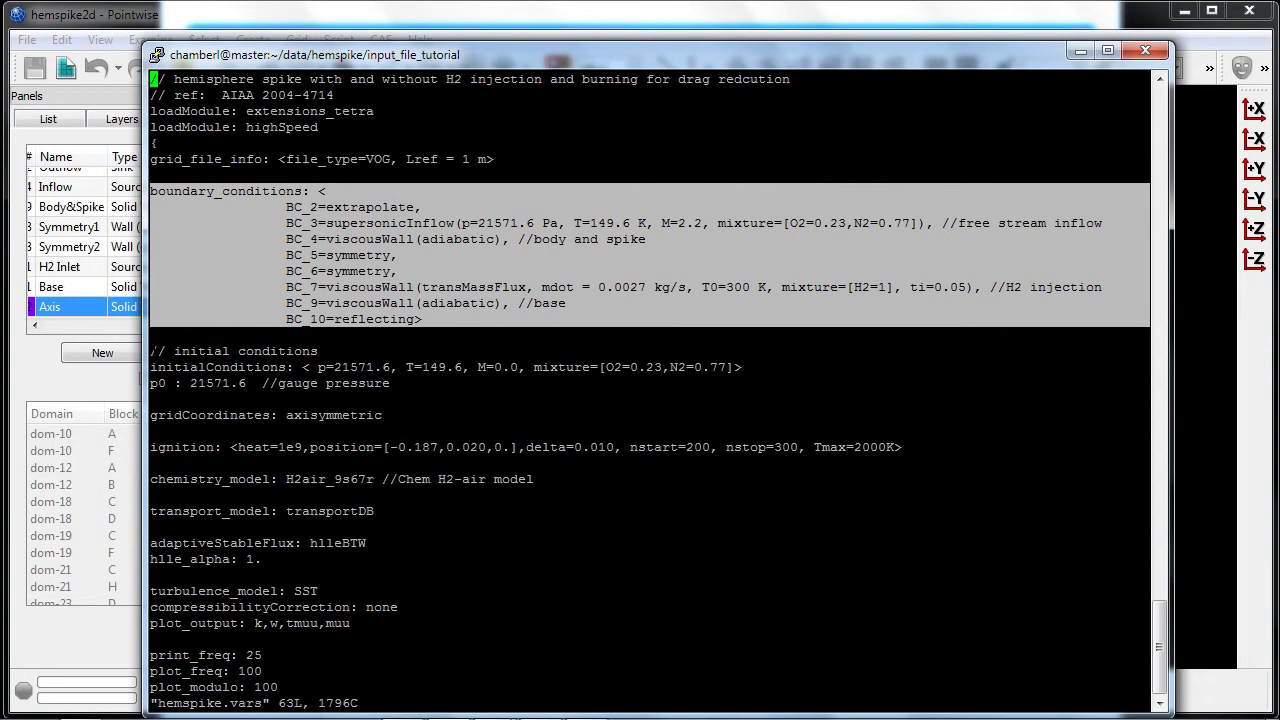
# Highlight the initial conditions comment, initialConditions, p0 gauge pressure and gridCoordinates lines
pyautogui.moveTo(150, 351); pyautogui.dragTo(393, 352)
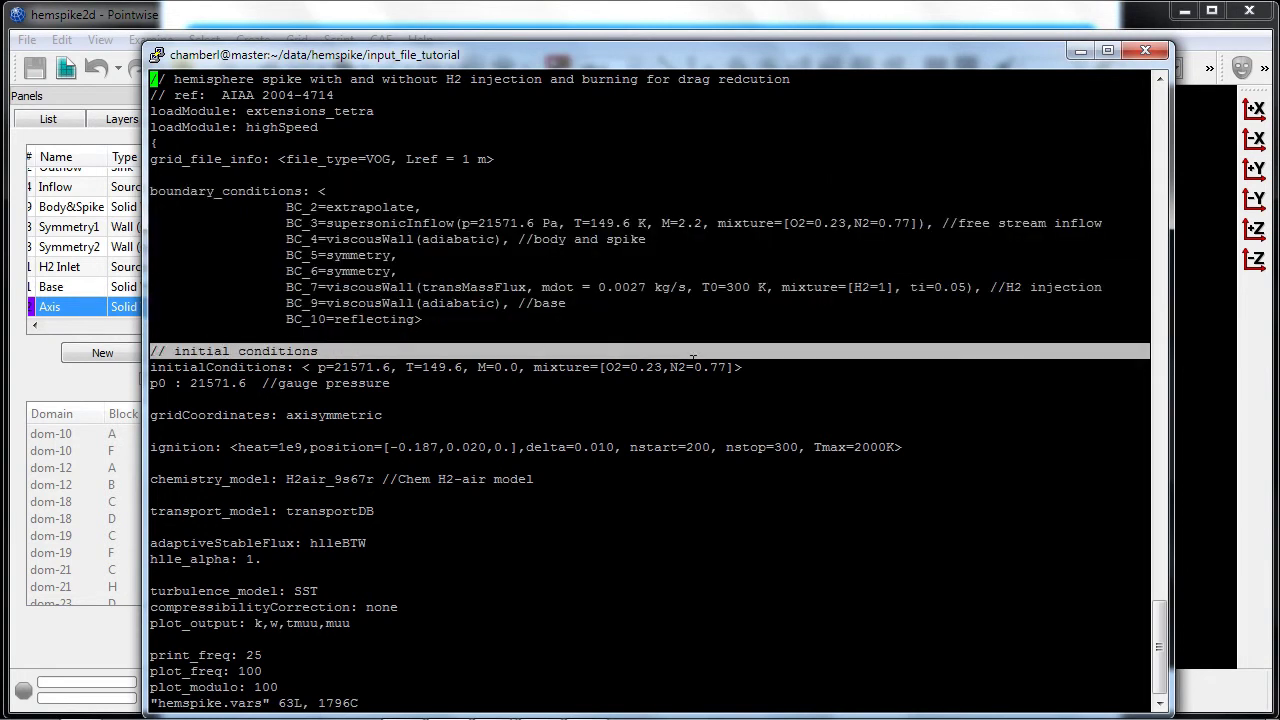
pyautogui.moveTo(692, 358); pyautogui.dragTo(800, 365)
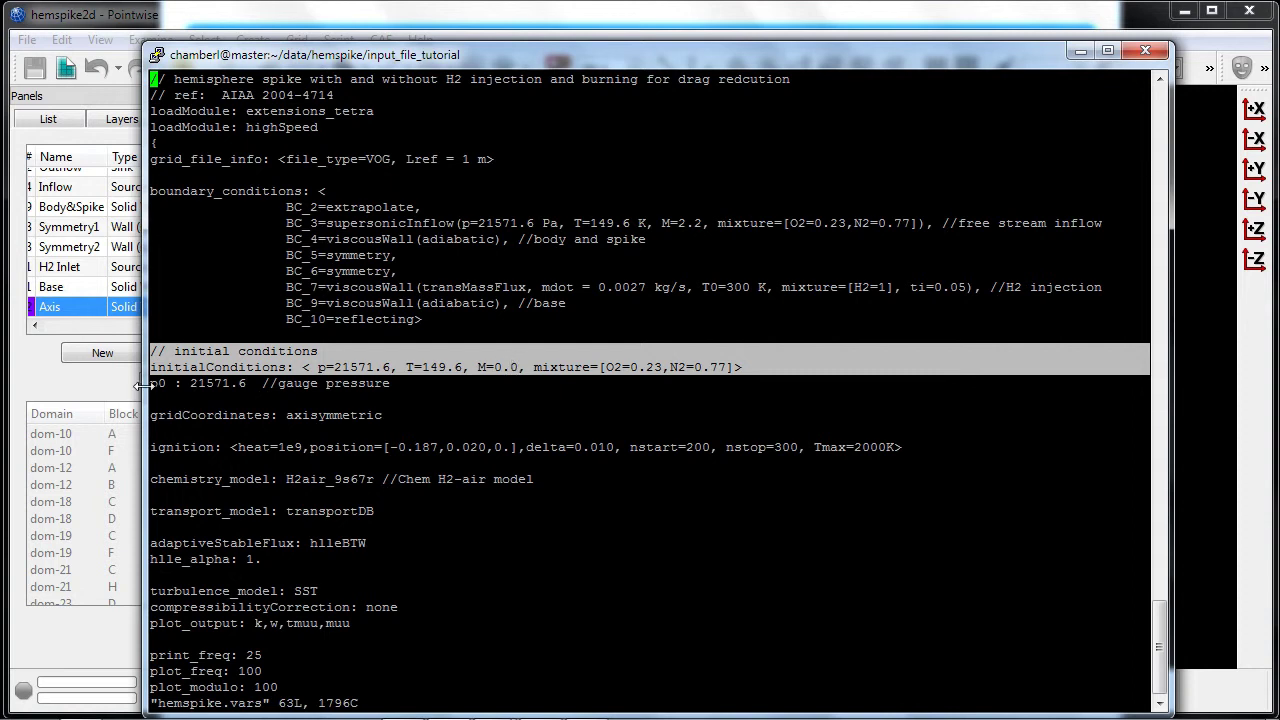
pyautogui.moveTo(148, 384); pyautogui.dragTo(400, 384)
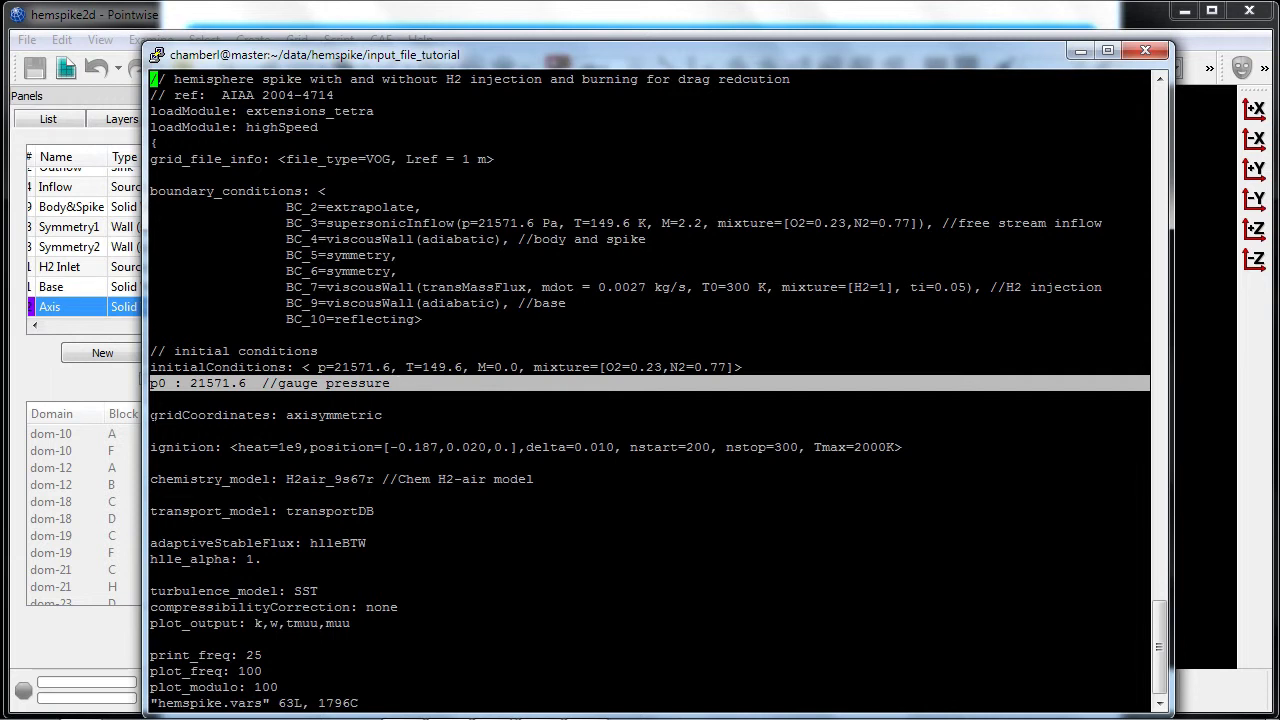
pyautogui.moveTo(150, 415); pyautogui.dragTo(394, 415)
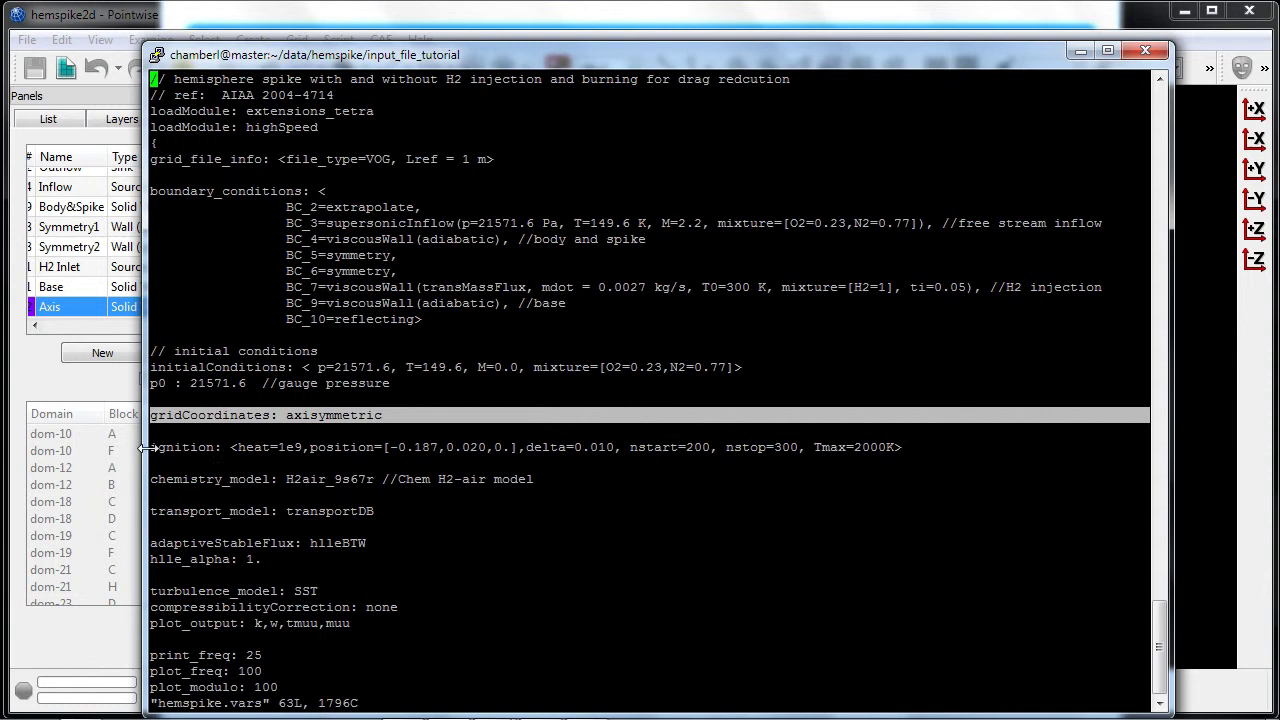
# Highlight the ignition settings, chemistry_model H2air_9s67r and transport_model transportDB lines
pyautogui.moveTo(148, 447); pyautogui.dragTo(947, 447)
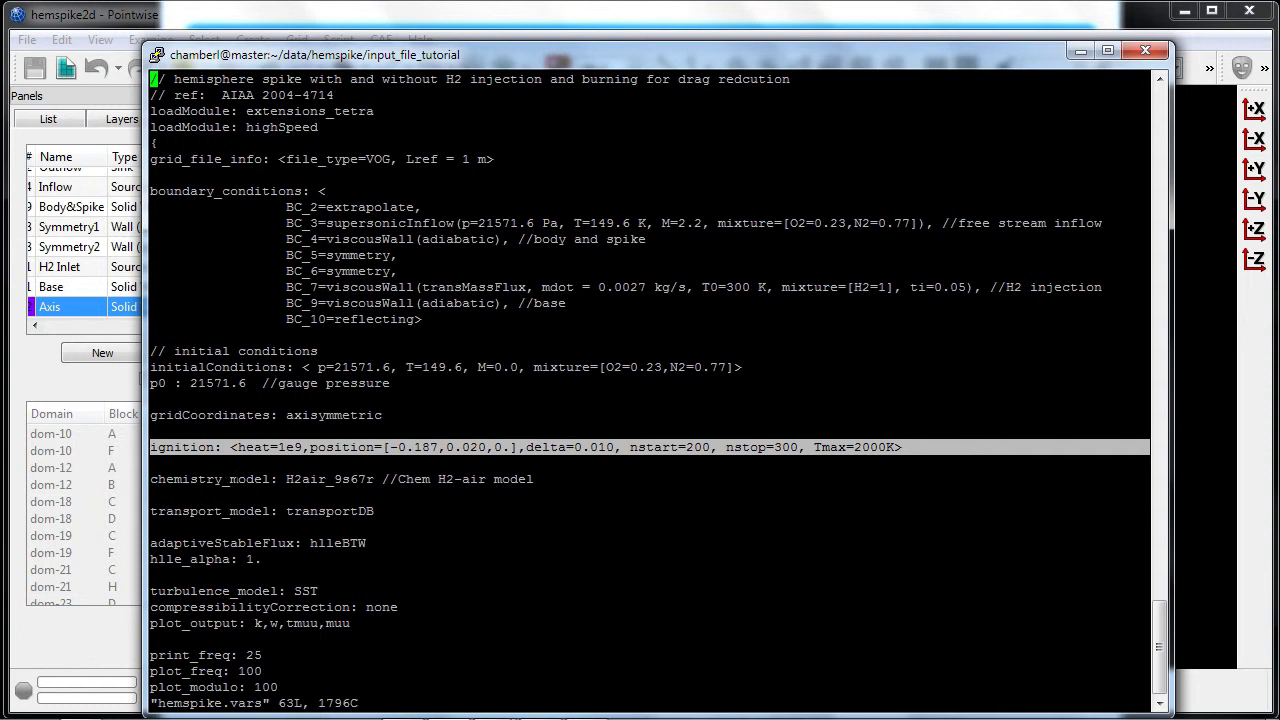
pyautogui.moveTo(151, 479); pyautogui.dragTo(547, 481)
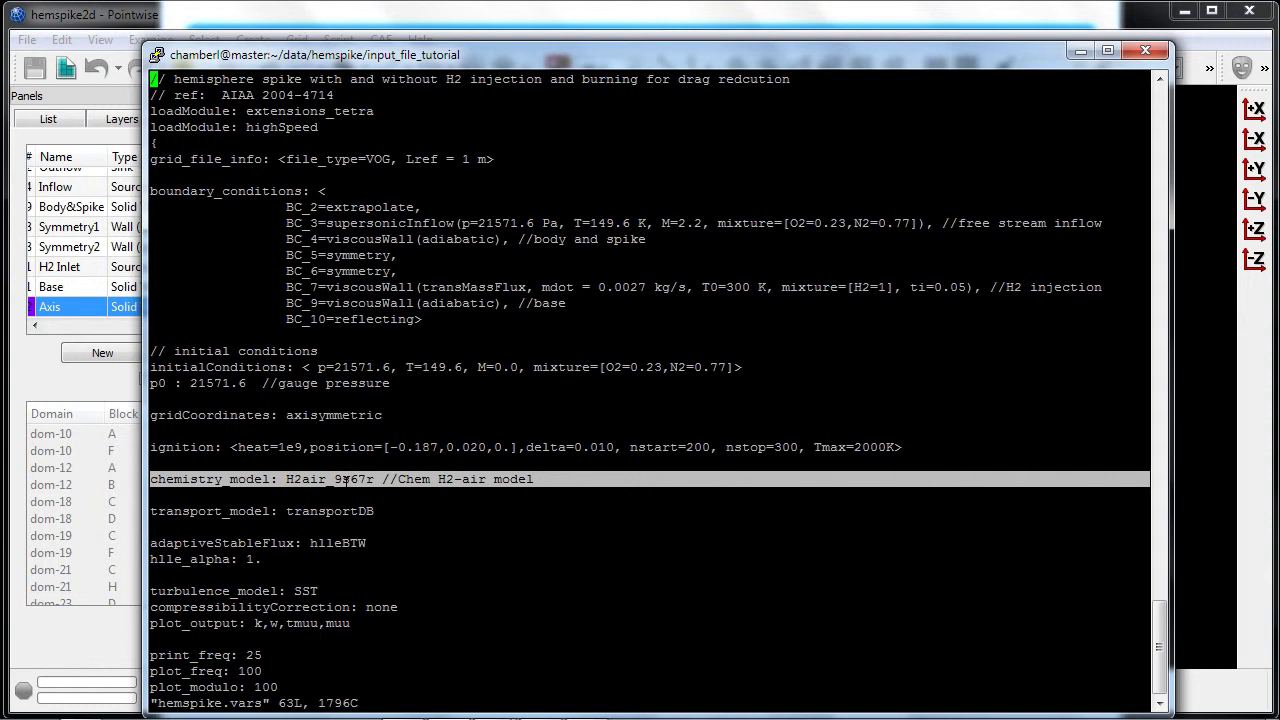
pyautogui.tripleClick(421, 511)
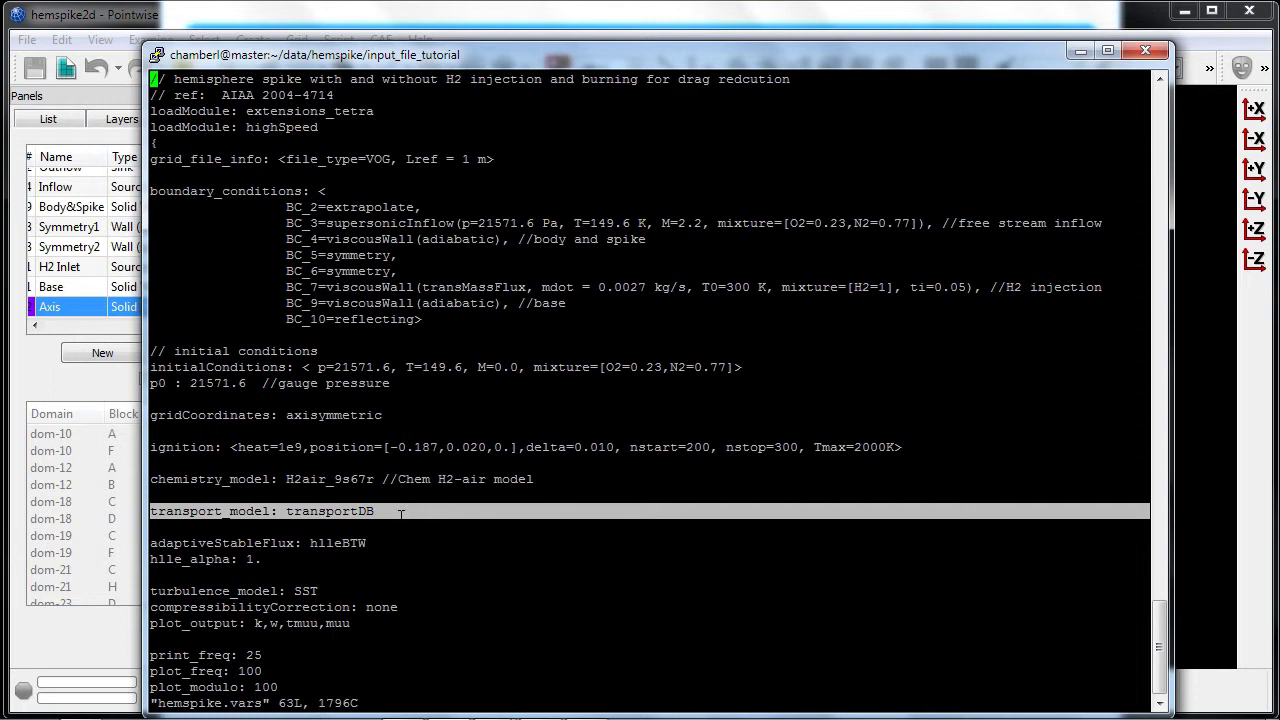
# Highlight the adaptiveStableFlux: hlleBTW and hlle_alpha: 1. lines
pyautogui.moveTo(150, 543); pyautogui.dragTo(281, 563)
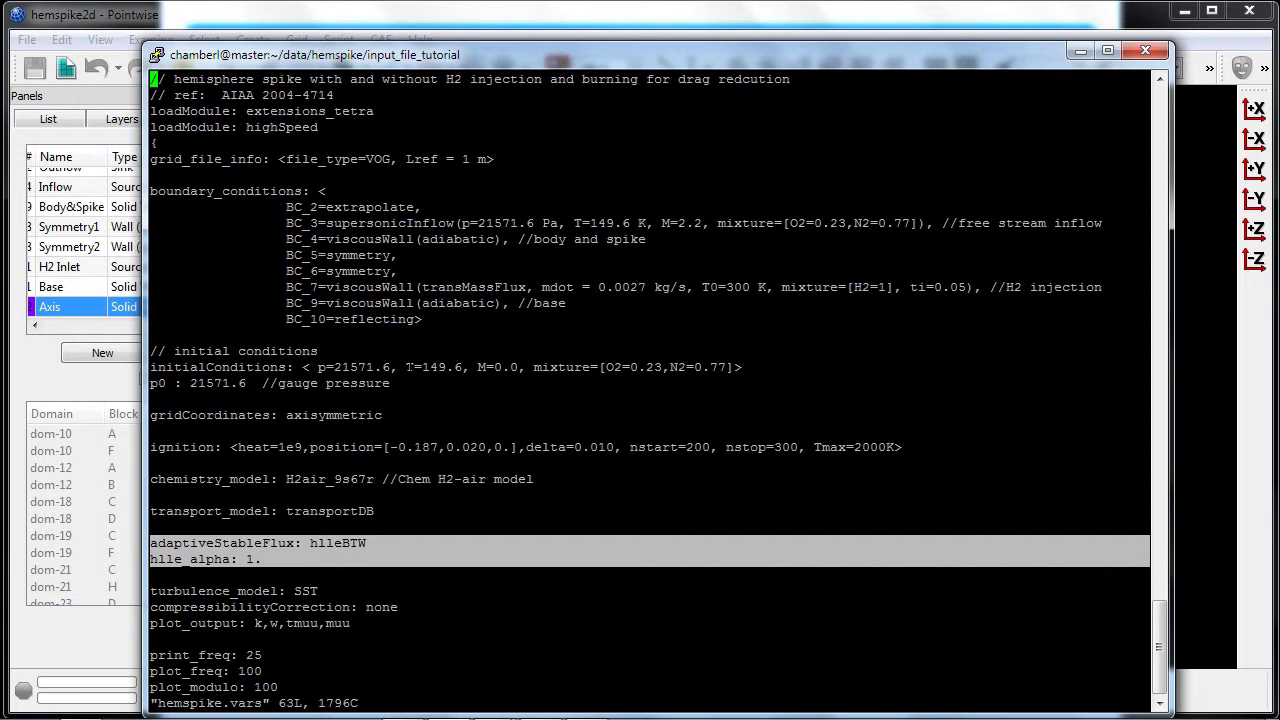
# At the file's end, highlight turbulence_model SST, compressibilityCorrection none, plot_output, then print_freq: 25
pyautogui.press('Down')
pyautogui.press('Down')
pyautogui.press('Down')
pyautogui.press('Down')
pyautogui.press('Down')
pyautogui.press('Down')
pyautogui.press('Down')
pyautogui.press('Down')
pyautogui.press('Down')
pyautogui.press('Down')
pyautogui.press('Down')
pyautogui.press('Down')
pyautogui.press('Down')
pyautogui.press('Down')
pyautogui.press('Down')
pyautogui.press('Down')
pyautogui.press('Down')
pyautogui.press('Down')
pyautogui.press('Down')
pyautogui.press('Down')
pyautogui.press('Down')
pyautogui.press('Down')
pyautogui.press('Down')
pyautogui.press('Down')
pyautogui.press('Down')
pyautogui.press('Down')
pyautogui.press('Down')
pyautogui.press('Down')
pyautogui.press('Down')
pyautogui.press('Down')
pyautogui.press('Down')
pyautogui.press('Down')
pyautogui.press('Down')
pyautogui.press('Down')
pyautogui.press('Down')
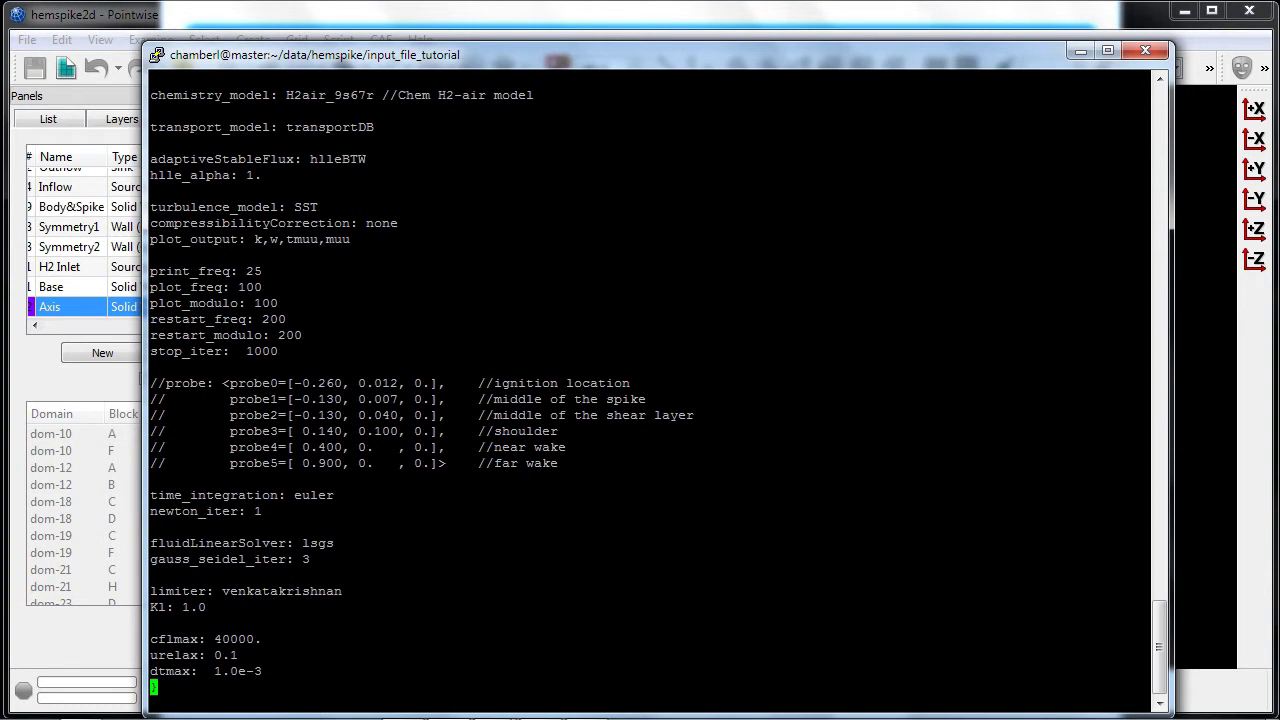
pyautogui.moveTo(150, 207); pyautogui.dragTo(323, 207)
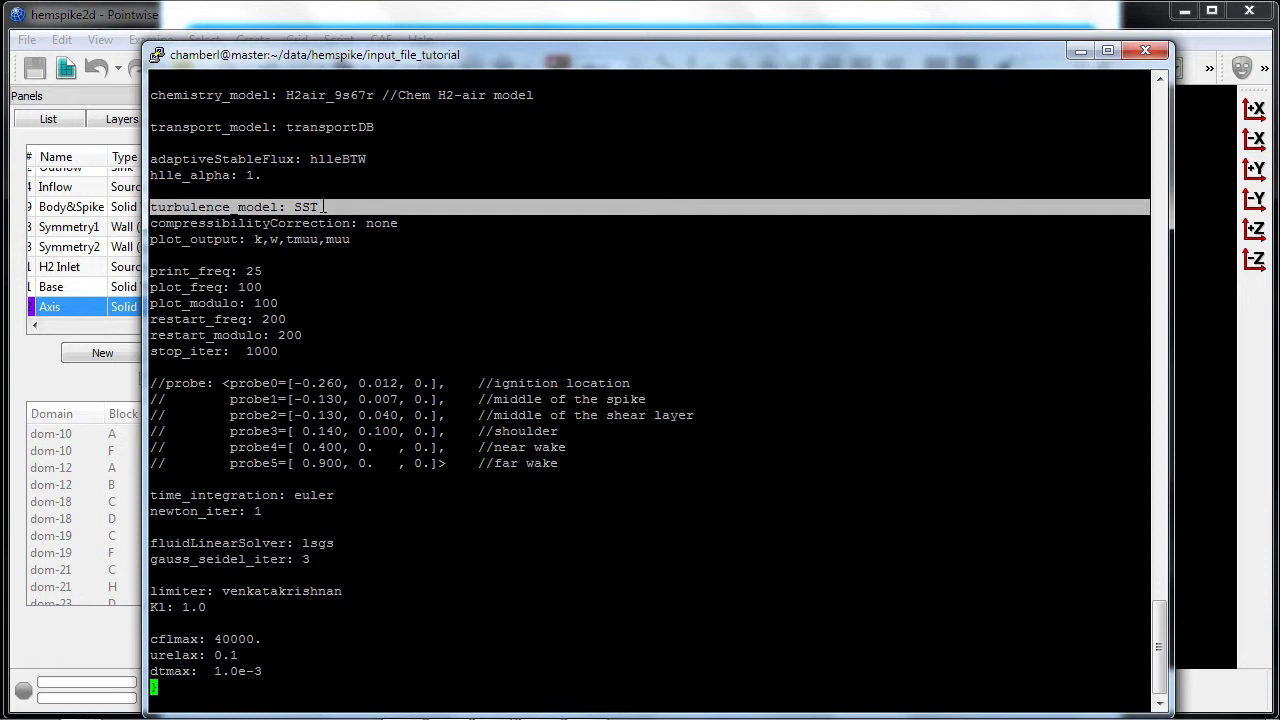
pyautogui.moveTo(323, 207); pyautogui.dragTo(406, 223)
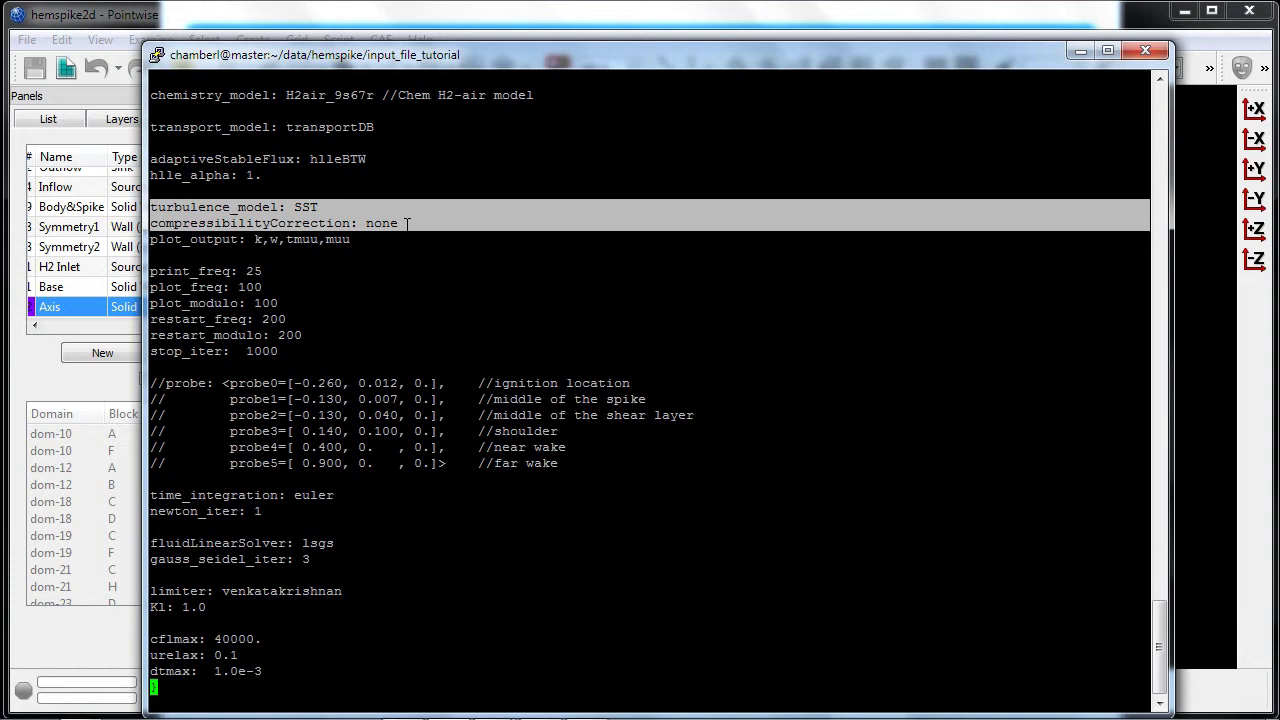
pyautogui.moveTo(406, 223); pyautogui.dragTo(407, 240)
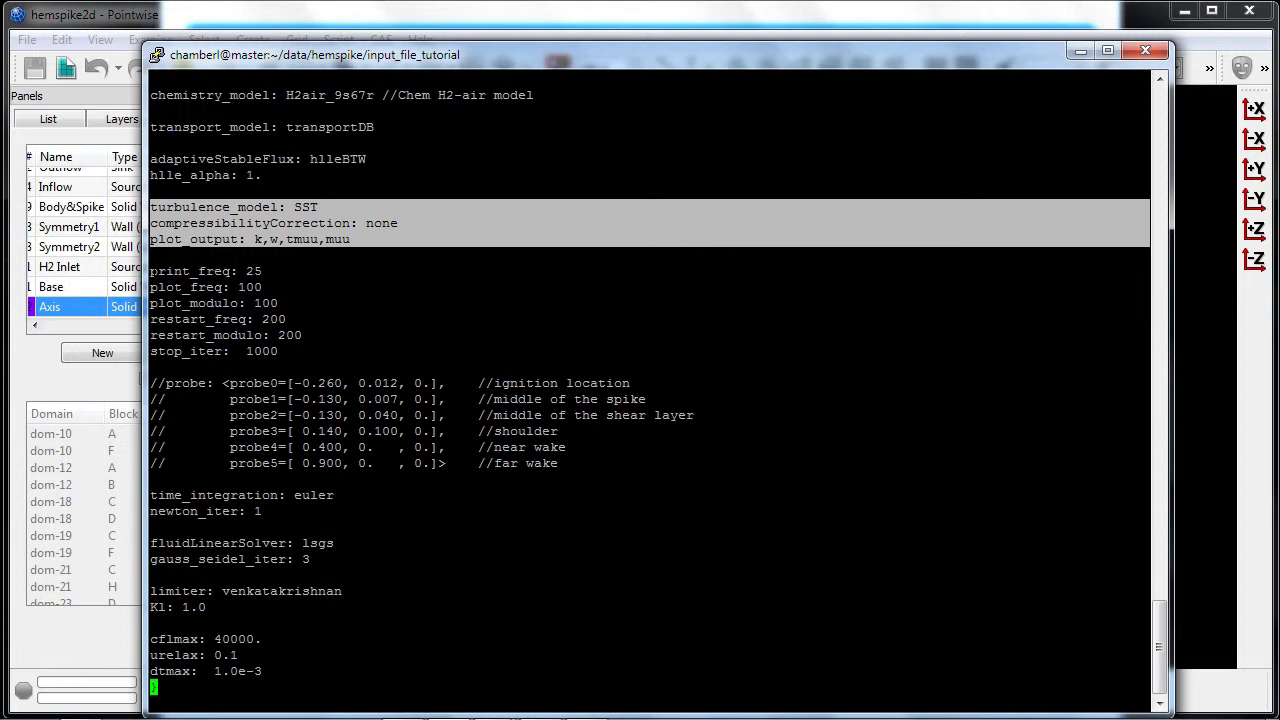
pyautogui.moveTo(150, 271); pyautogui.dragTo(268, 271)
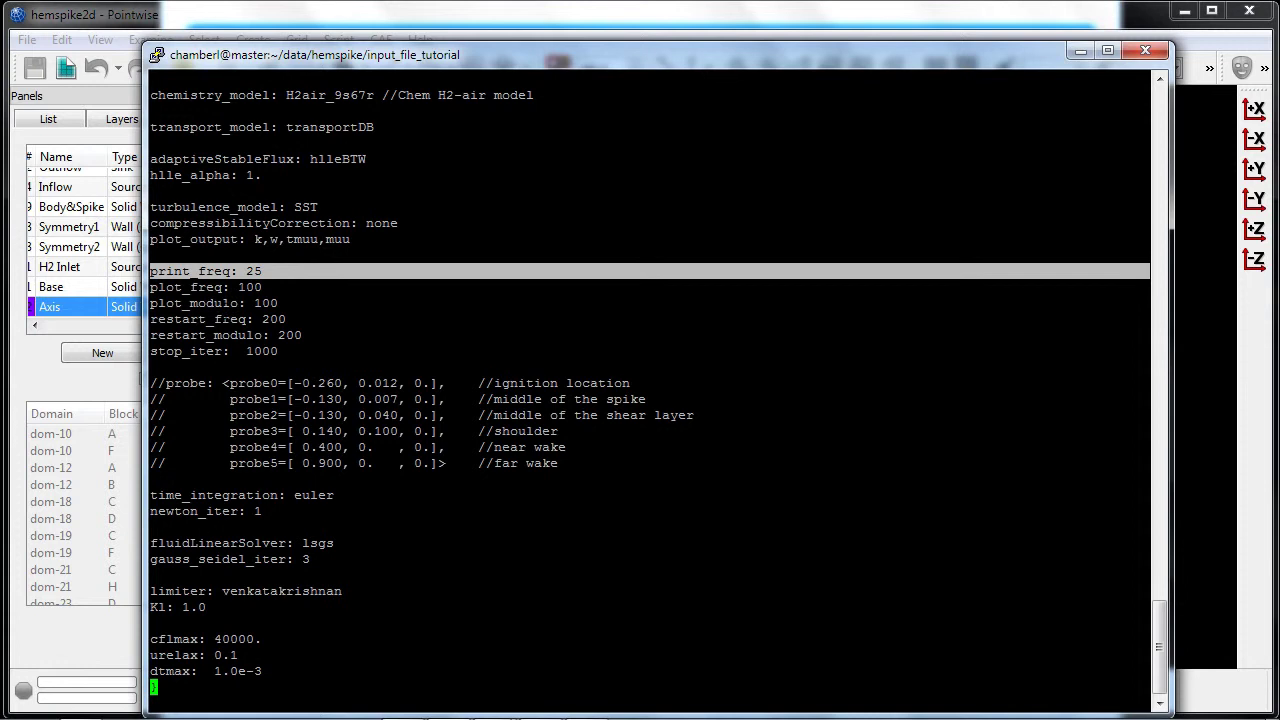
# Highlight the plot_freq and plot_modulo lines
pyautogui.tripleClick(273, 287)
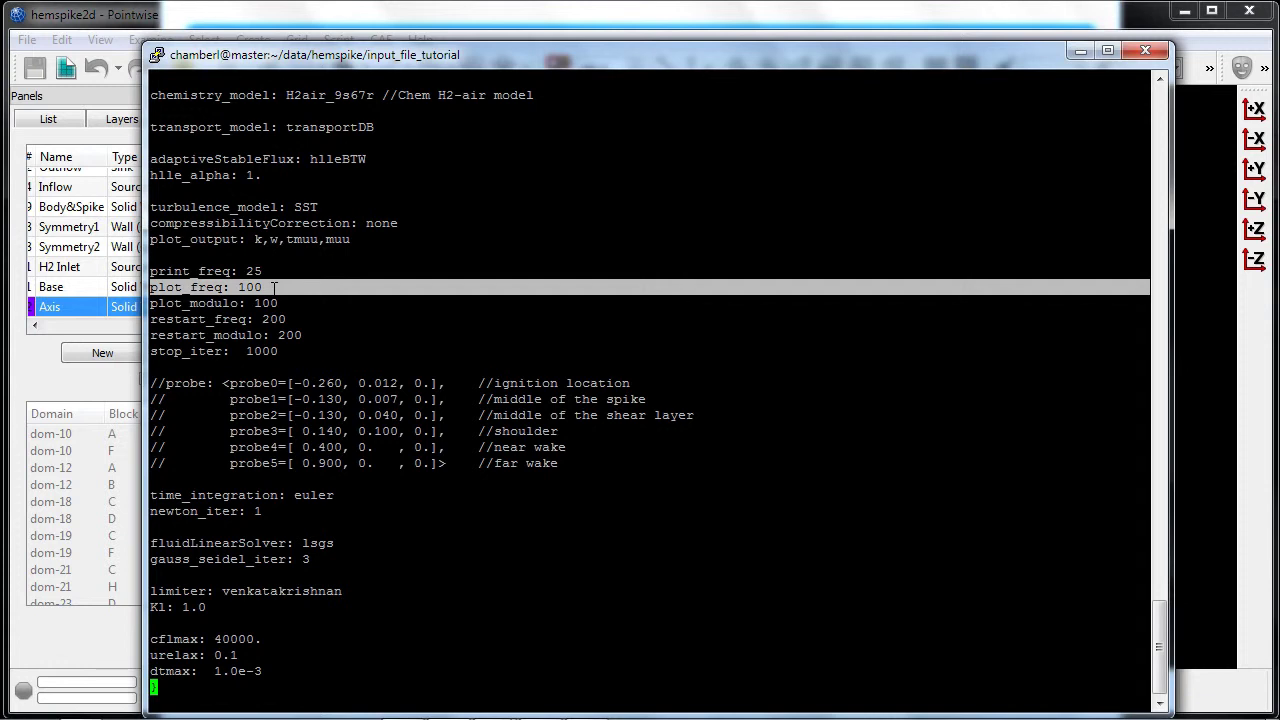
pyautogui.moveTo(273, 287); pyautogui.dragTo(285, 302)
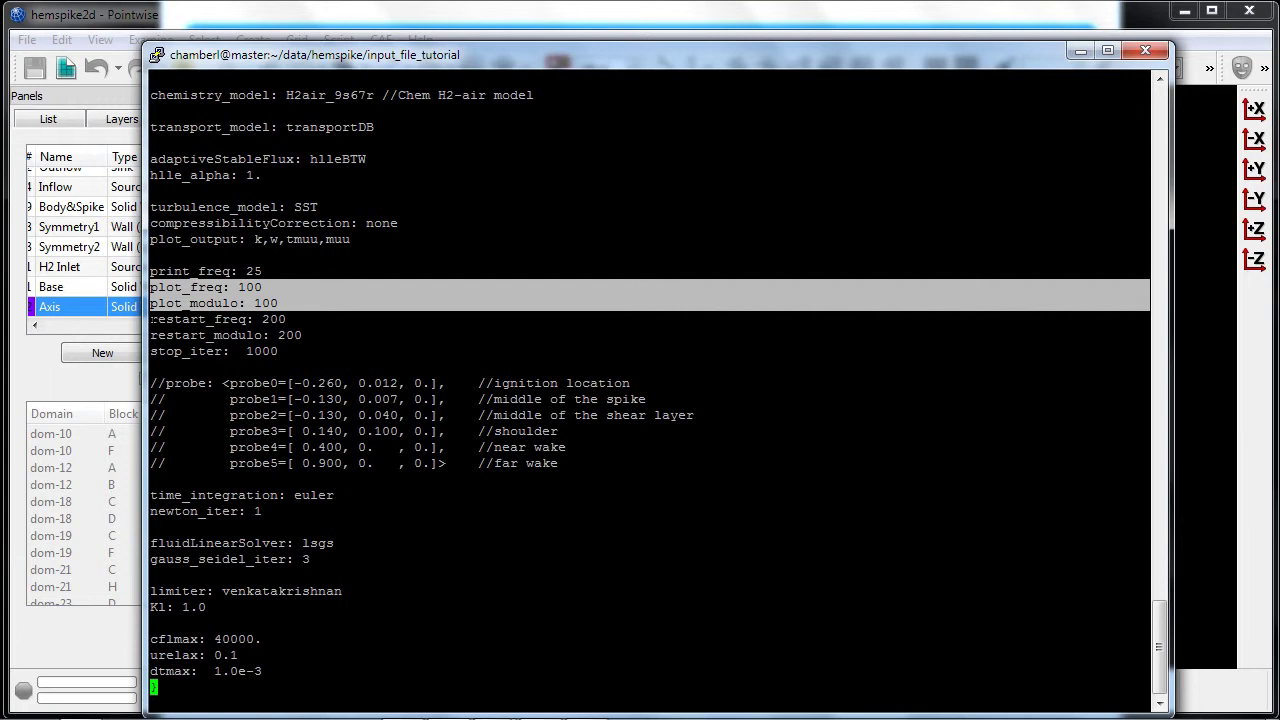
pyautogui.click(152, 319)
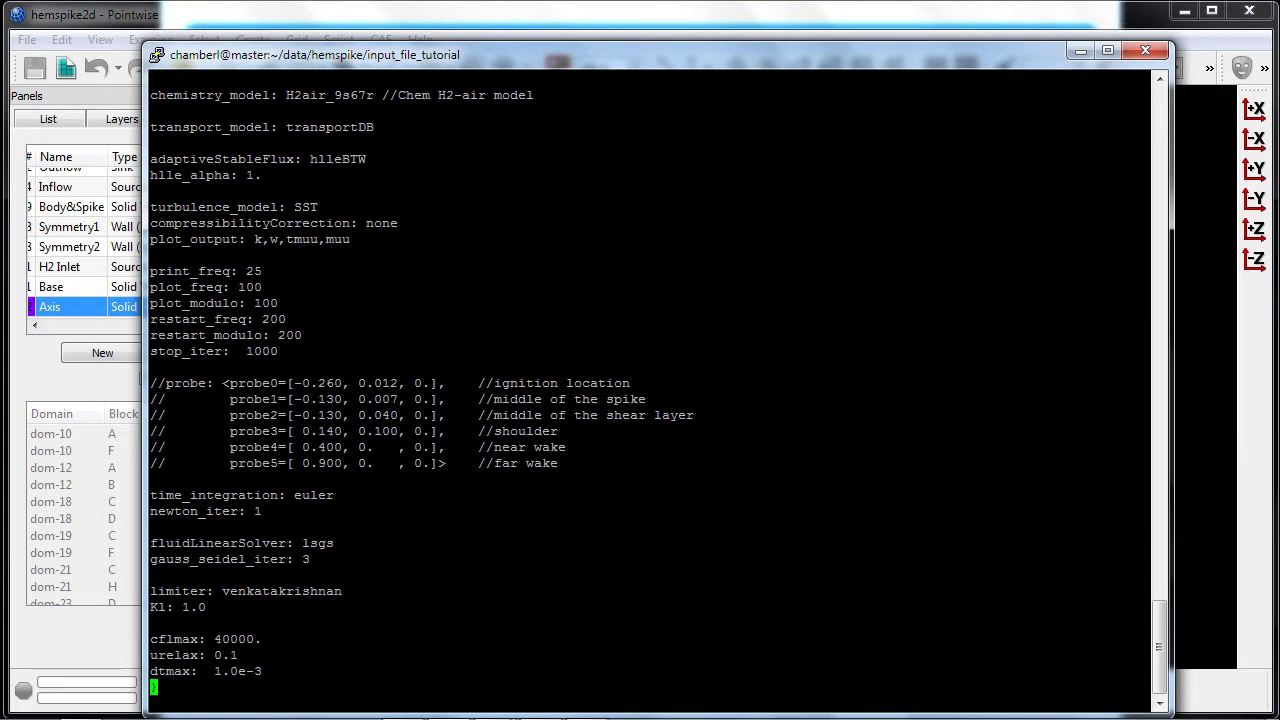
# Highlight restart_freq/restart_modulo, stop_iter, and the six commented-out probe definitions
pyautogui.moveTo(152, 319); pyautogui.dragTo(293, 319)
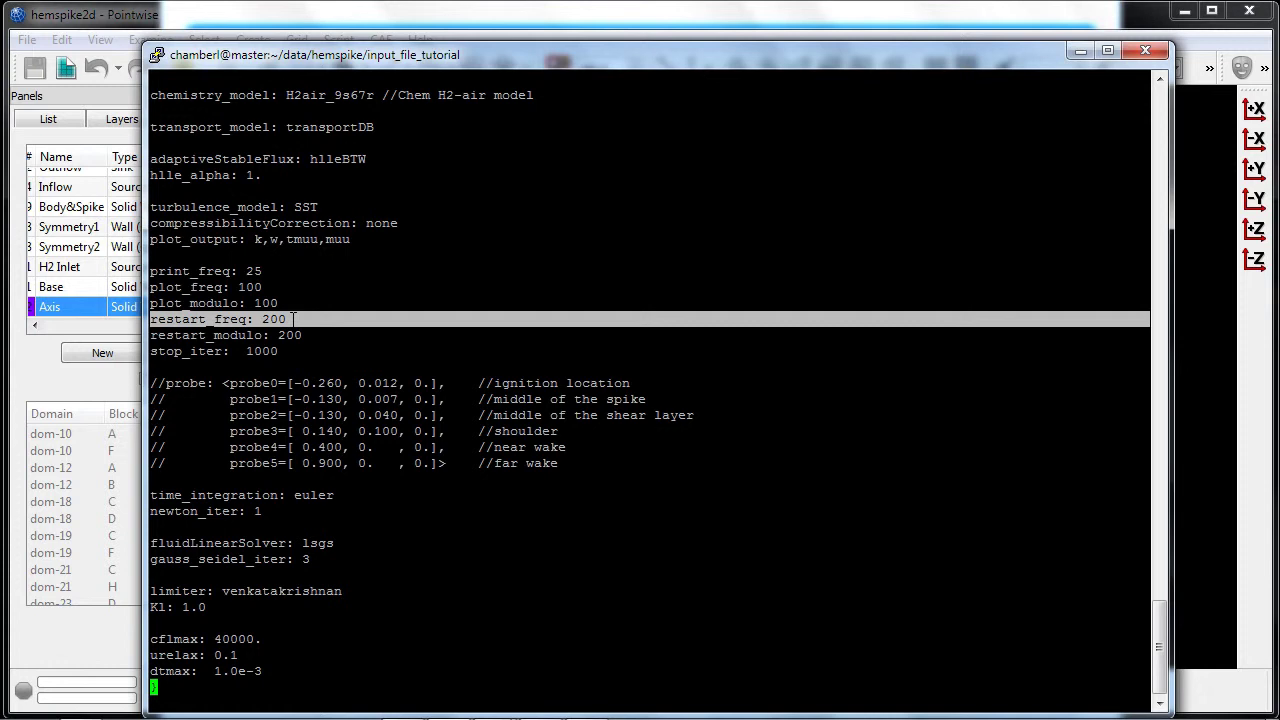
pyautogui.moveTo(292, 319); pyautogui.dragTo(309, 335)
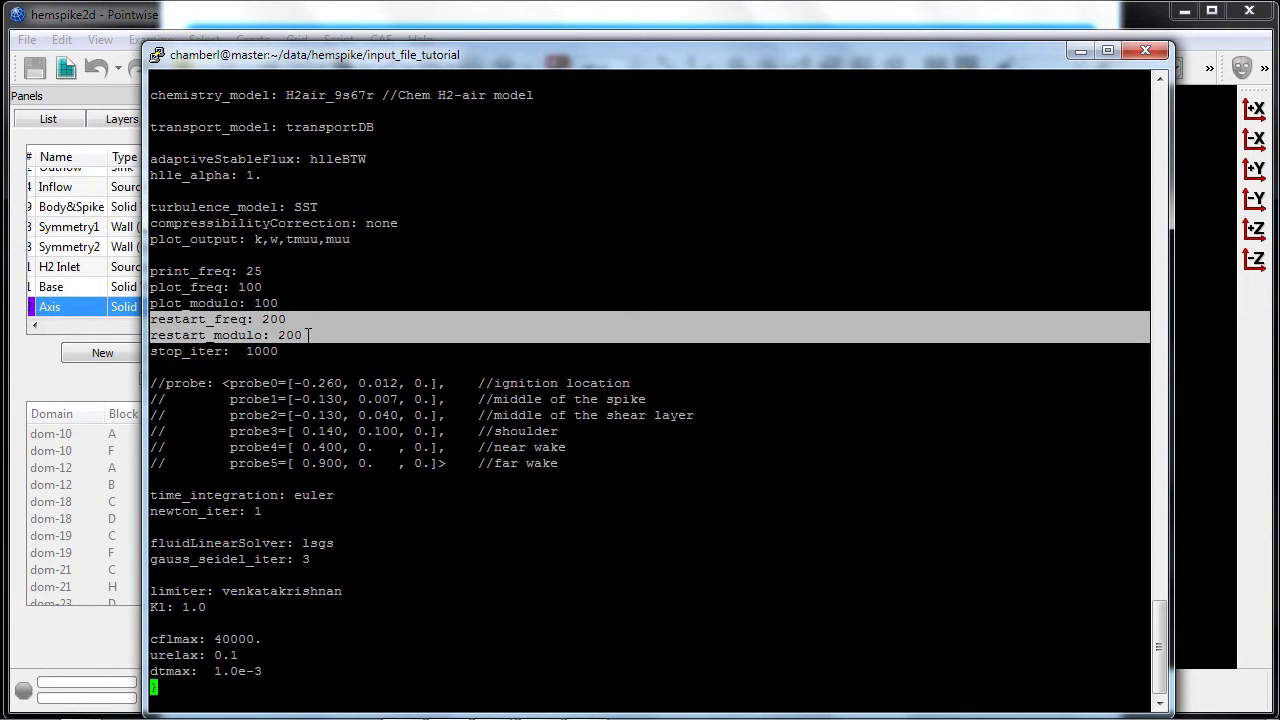
pyautogui.tripleClick(296, 351)
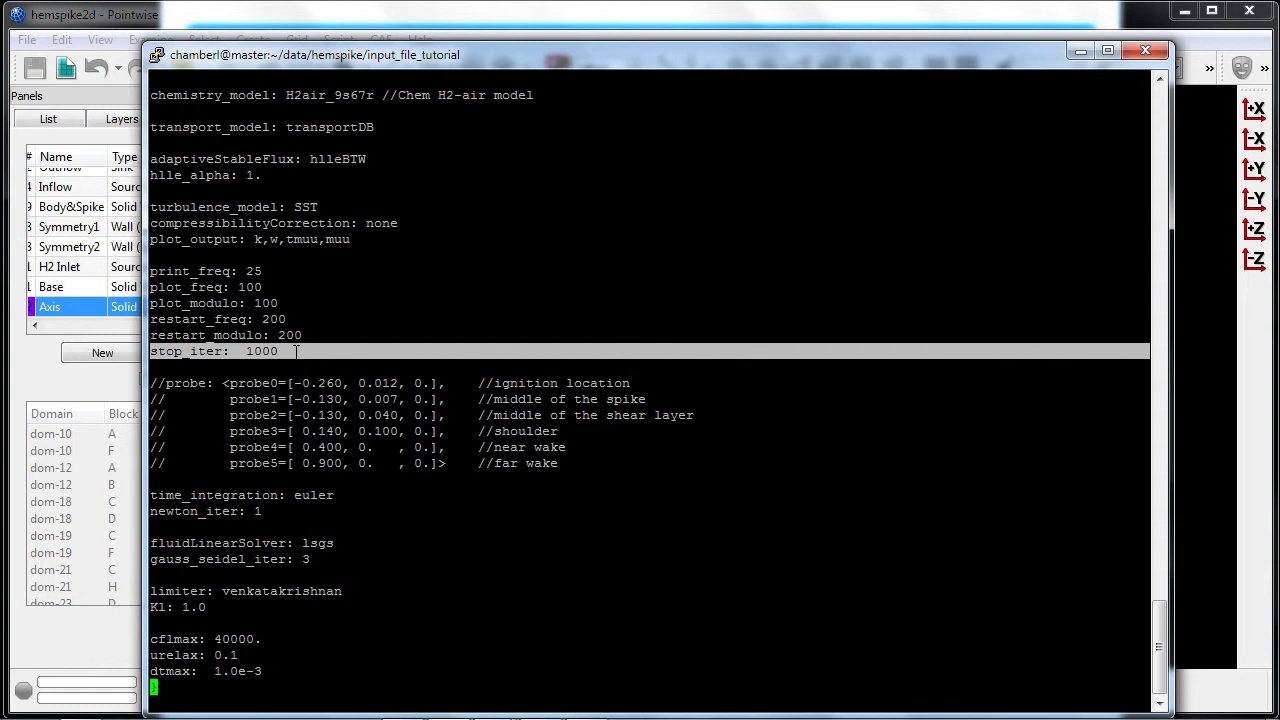
pyautogui.moveTo(150, 383); pyautogui.dragTo(568, 463)
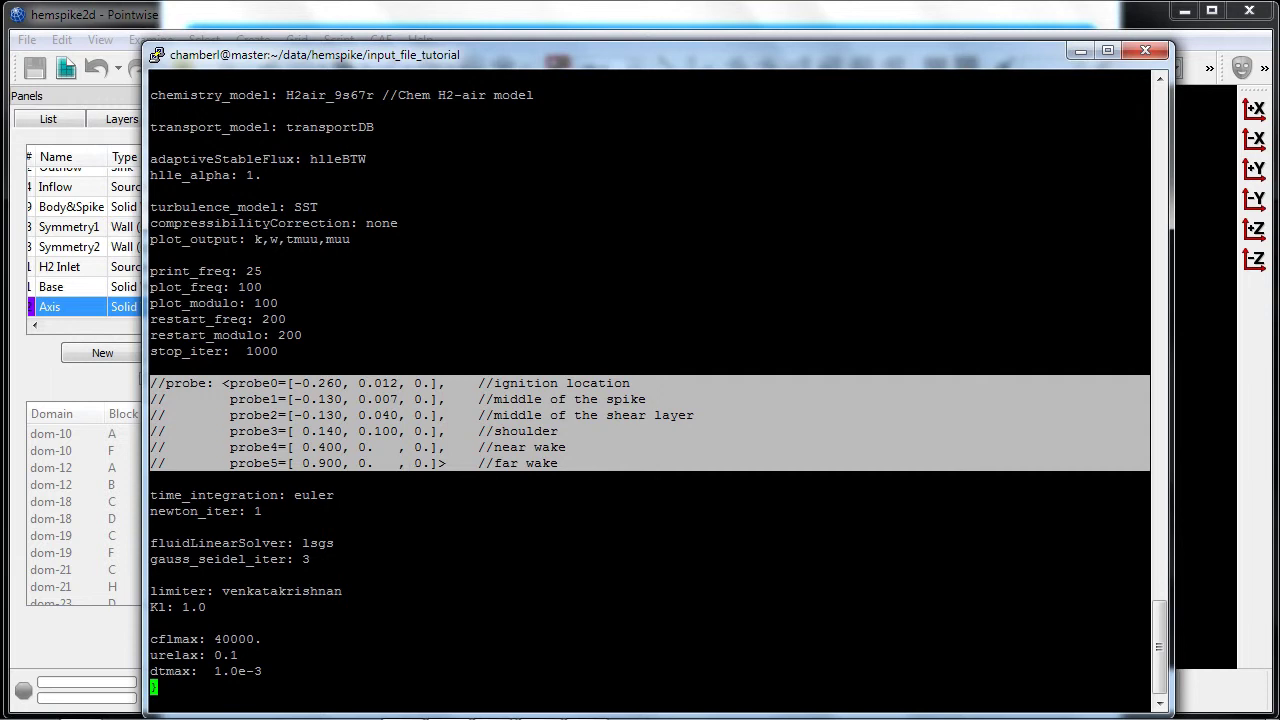
# Highlight time_integration/newton_iter, fluidLinearSolver lsgs with gauss_seidel_iter 3, and venkatakrishnan limiter with Kl 1.0
pyautogui.moveTo(152, 495); pyautogui.dragTo(341, 495)
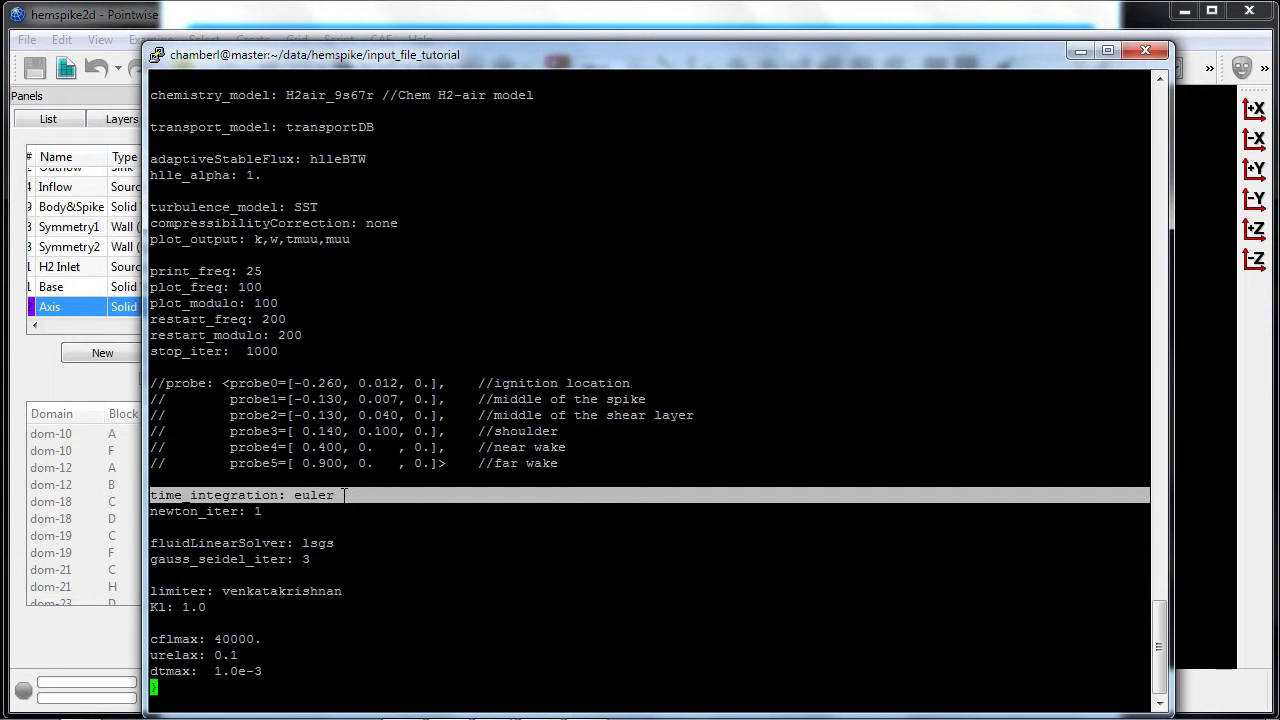
pyautogui.moveTo(345, 495); pyautogui.dragTo(346, 510)
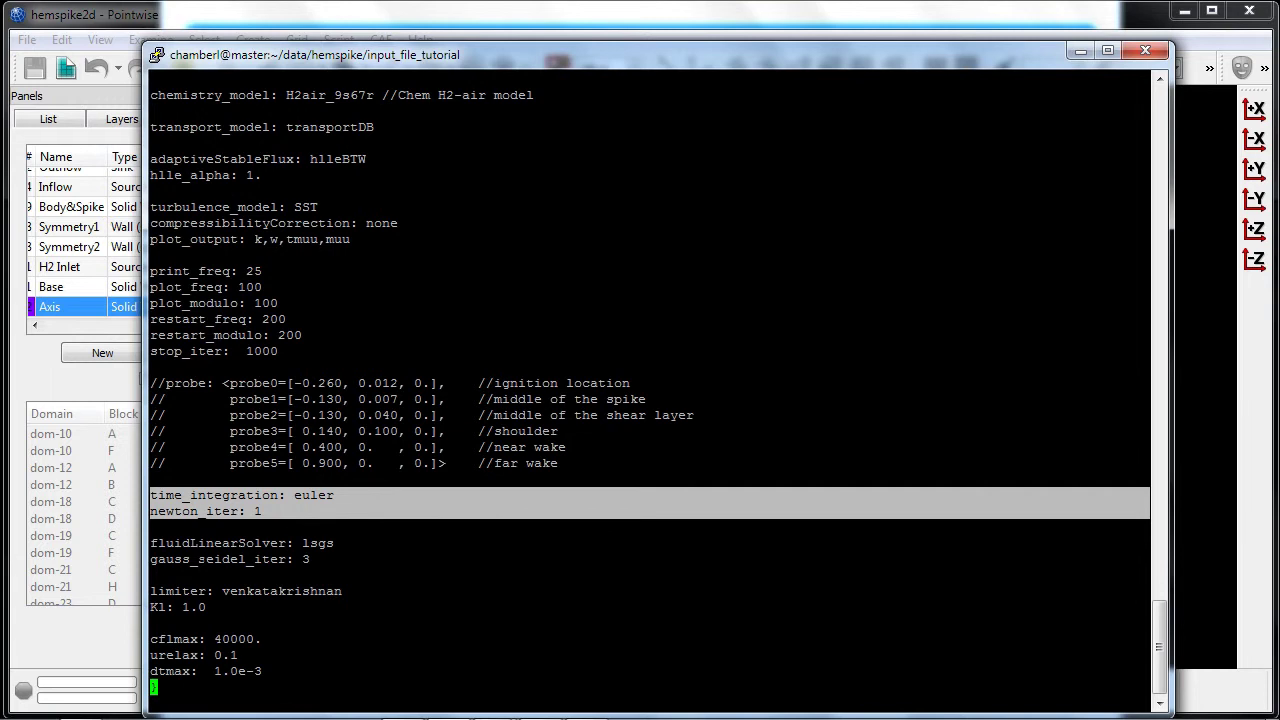
pyautogui.tripleClick(346, 543)
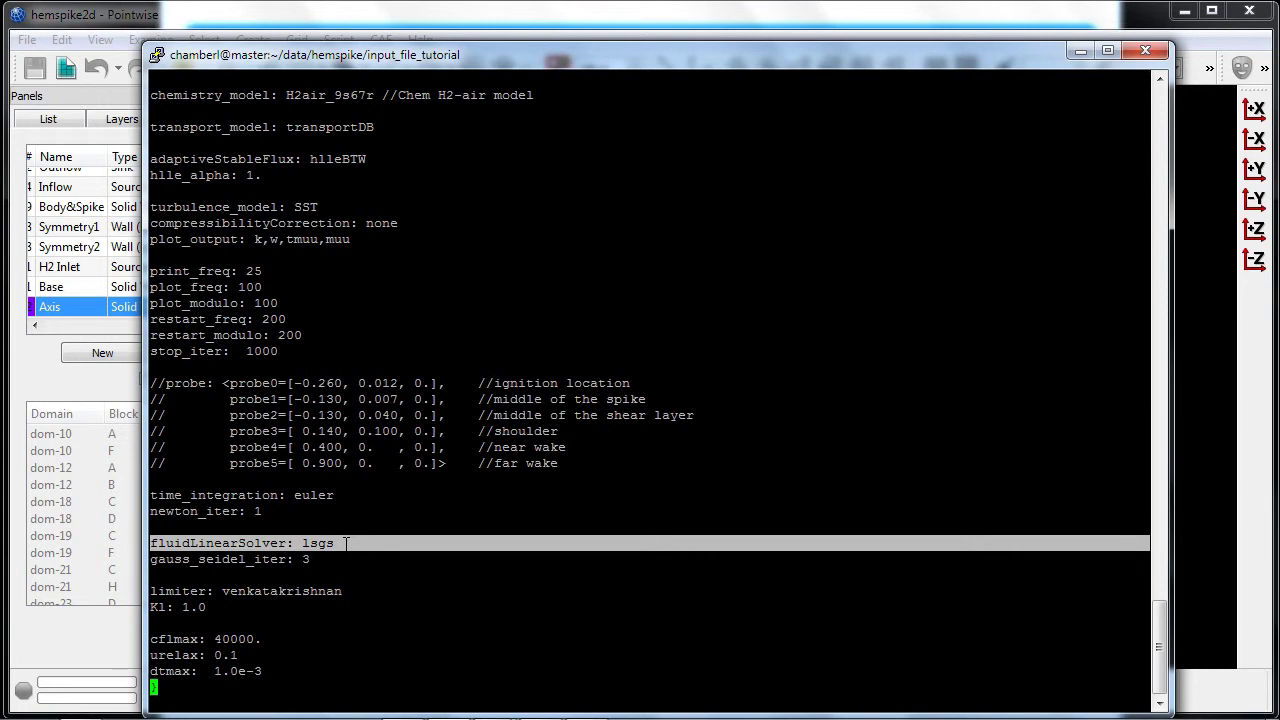
pyautogui.moveTo(346, 543); pyautogui.dragTo(346, 559)
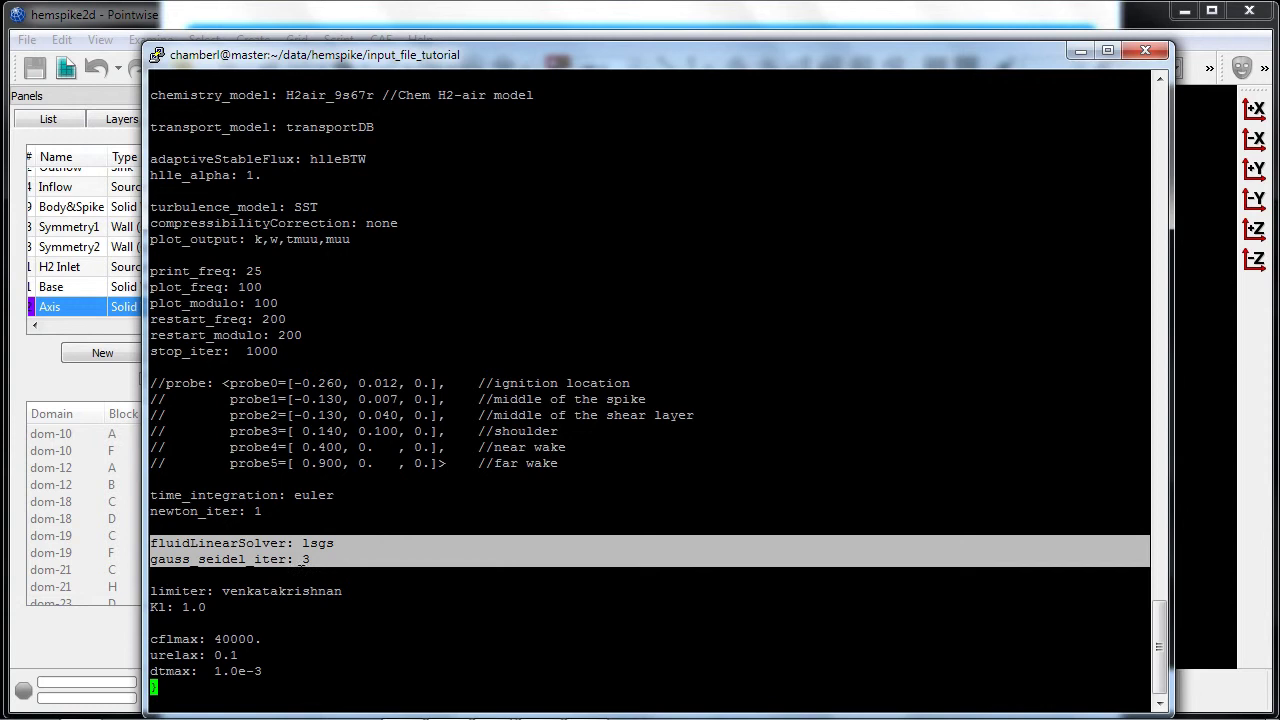
pyautogui.moveTo(150, 591); pyautogui.dragTo(351, 604)
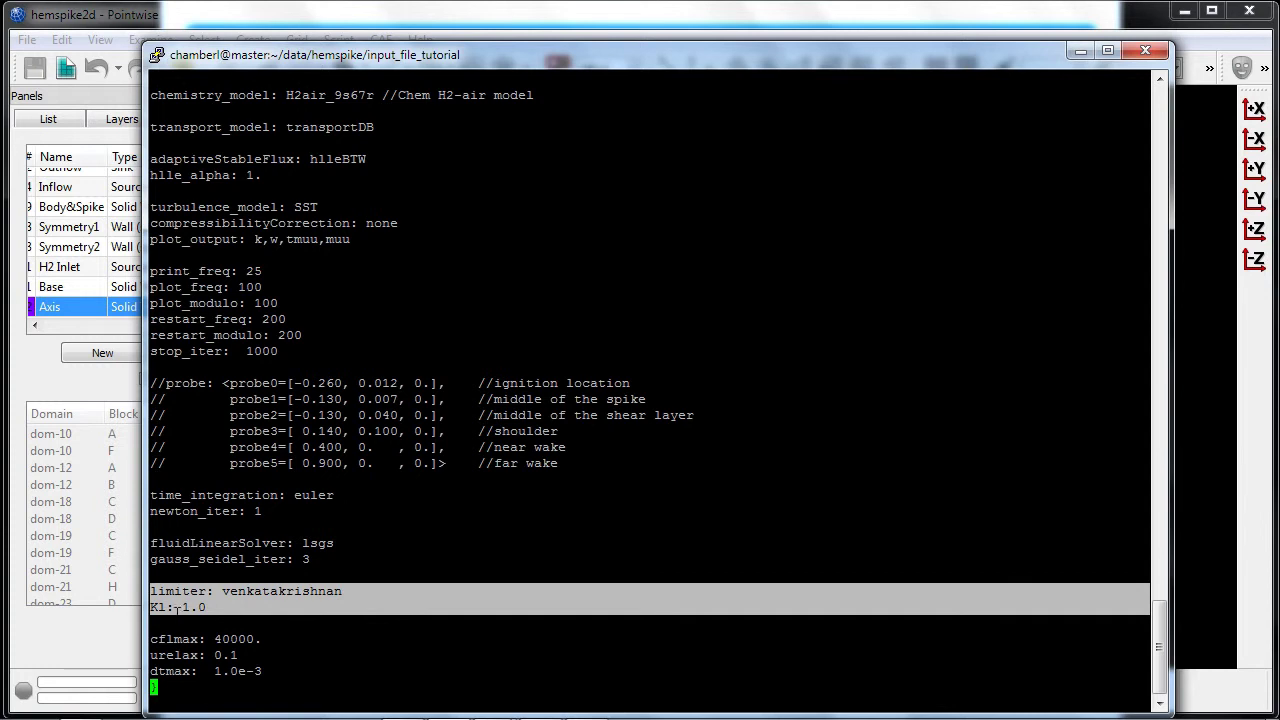
# Highlight the closing settings cflmax 40000., urelax 0.1 and dtmax 1.0e-3, then clear the selection
pyautogui.moveTo(151, 639); pyautogui.dragTo(279, 665)
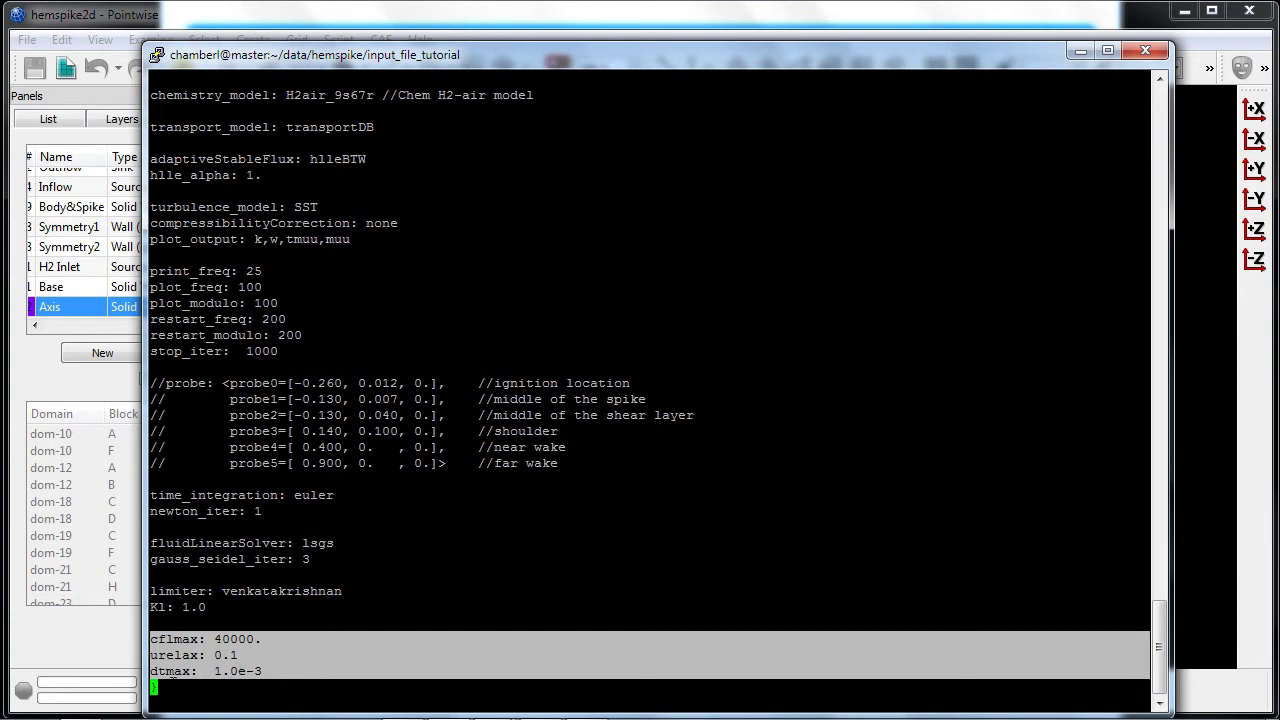
pyautogui.click(166, 688)
pyautogui.tripleClick(166, 688)
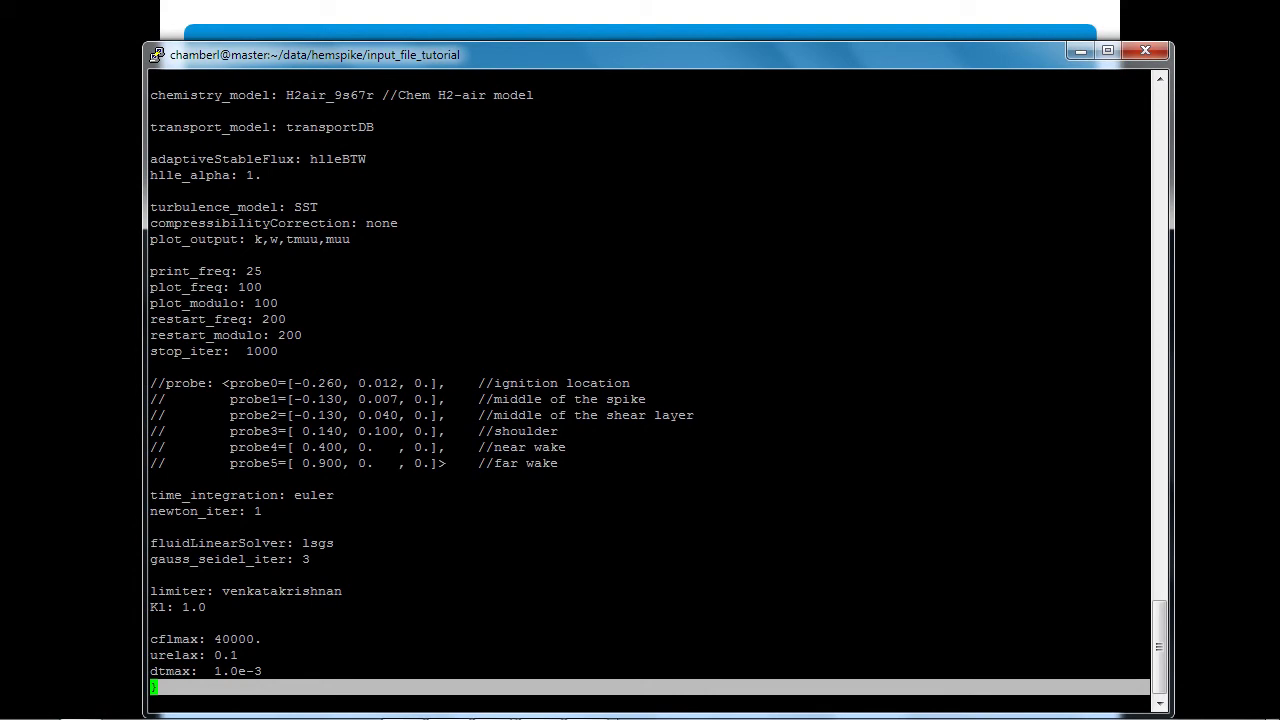
# Bring ChemGuide.pdf, the CHEM 3.3 user guide, to the front in Acrobat at page 1 of 81
pyautogui.click(590, 708)
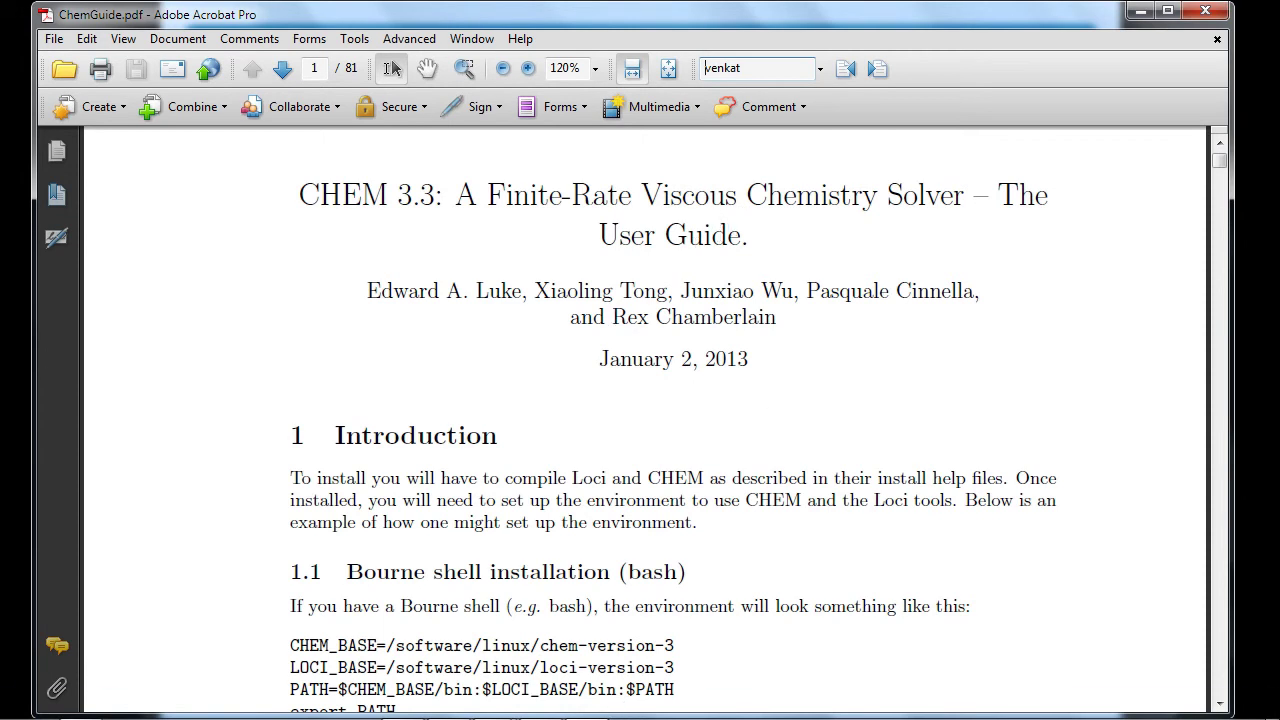
pyautogui.moveTo(587, 705)
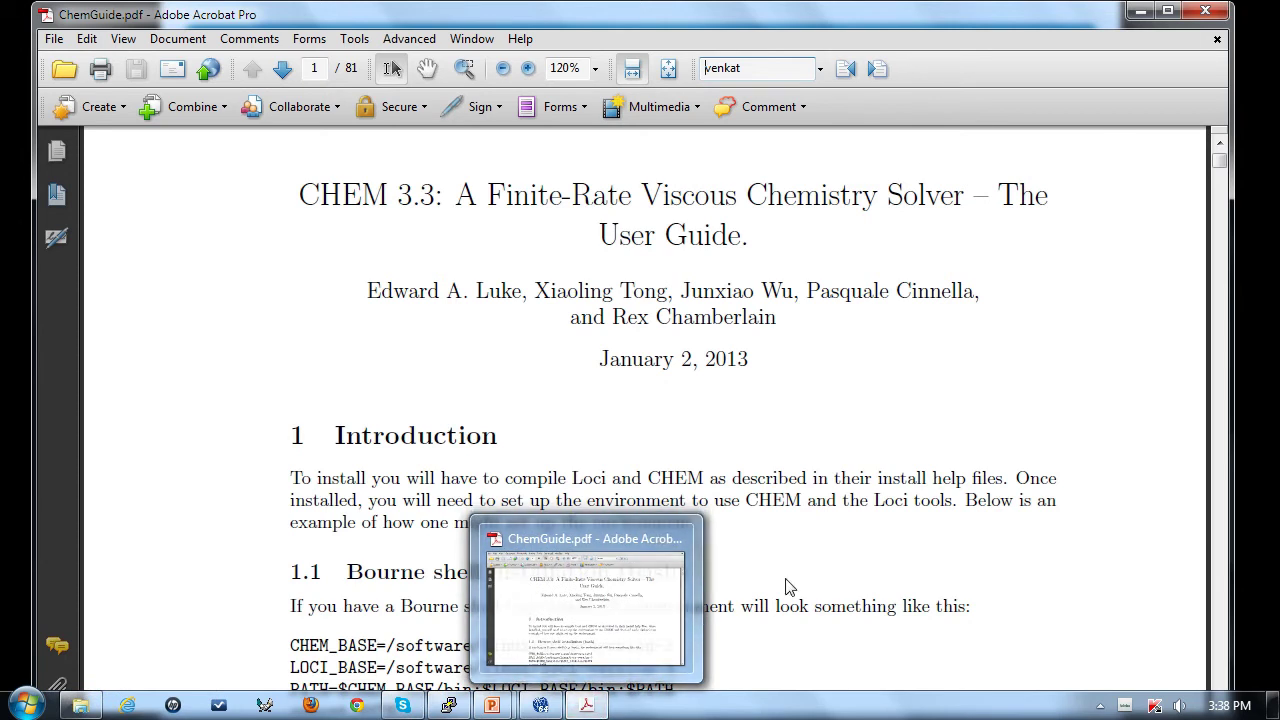